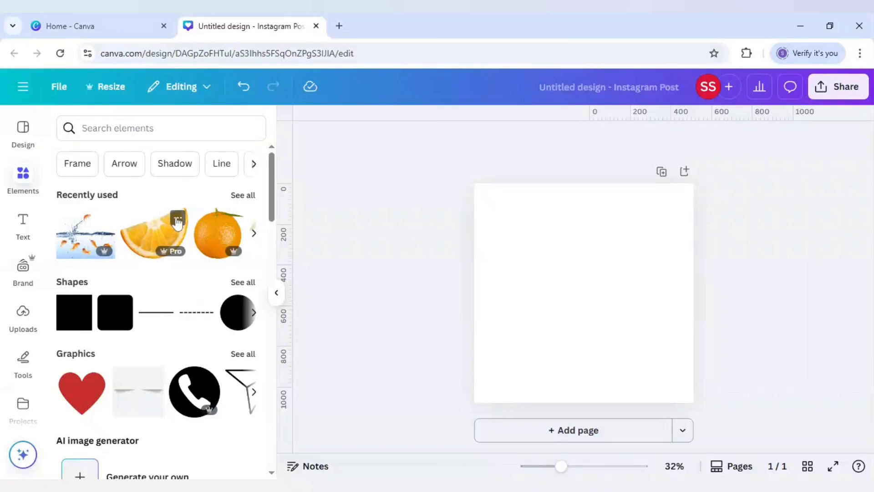
- Add the orange wedge from Recently used, tilt it about 18°, and move it lower on the page
click(178, 220)
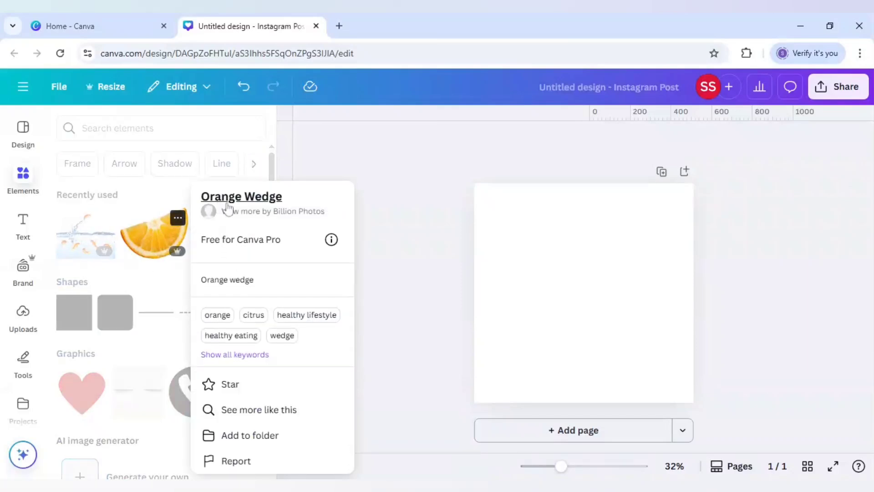
click(167, 231)
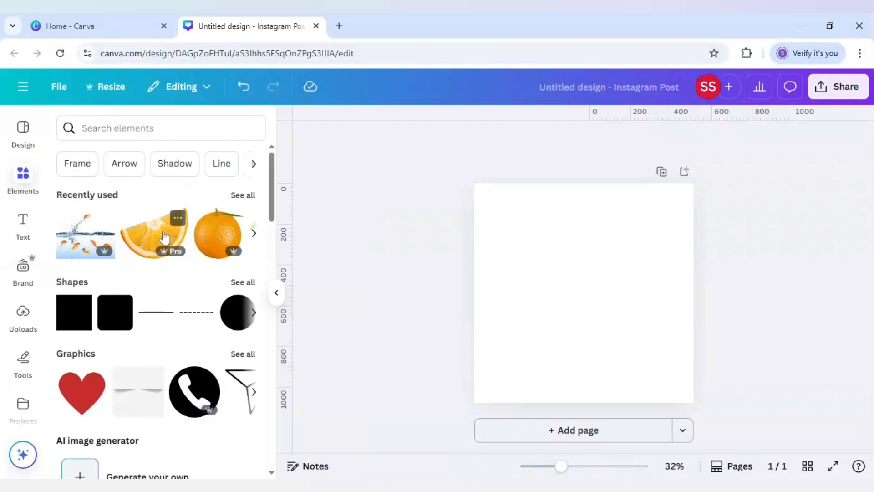
drag(583, 388, 554, 385)
drag(587, 336, 581, 356)
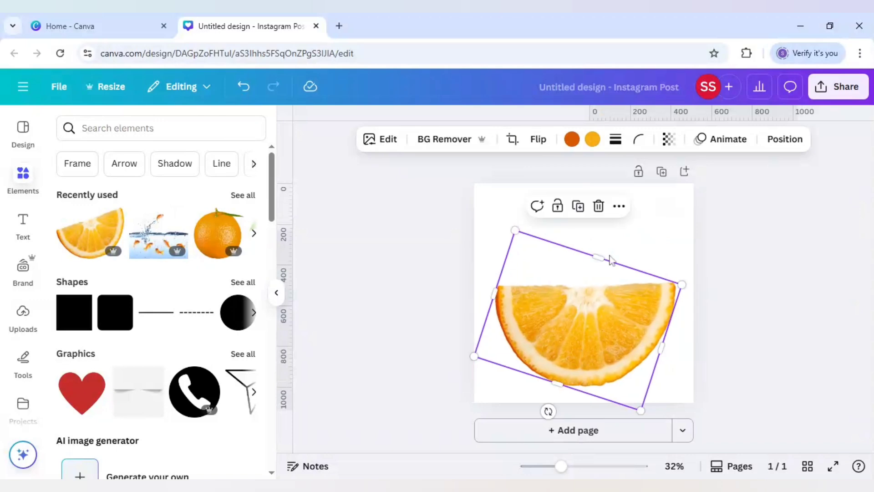
- Duplicate the page, then apply a custom Duotone effect to the orange wedge on page 1
click(662, 174)
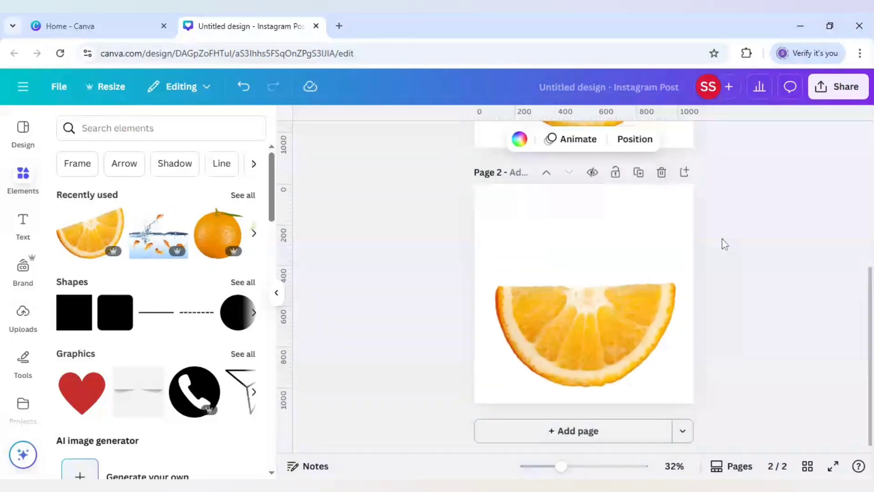
scroll(722, 241, up, 5)
click(599, 315)
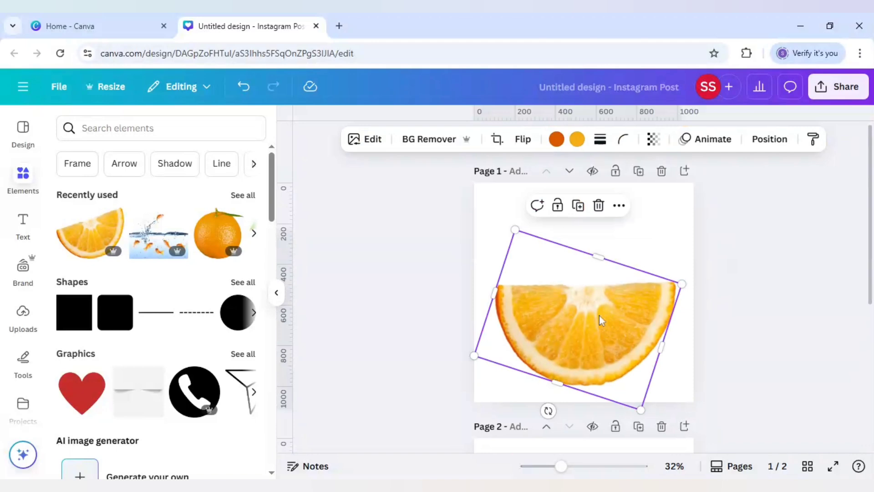
click(370, 145)
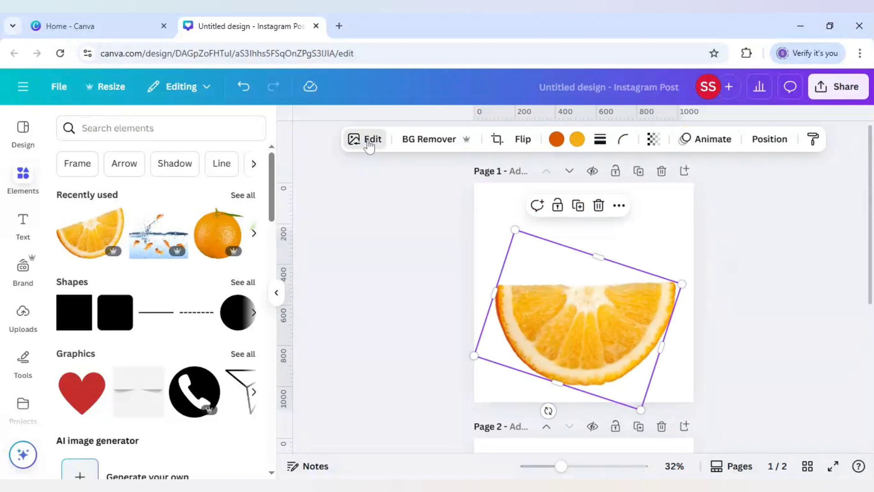
scroll(164, 341, down, 3)
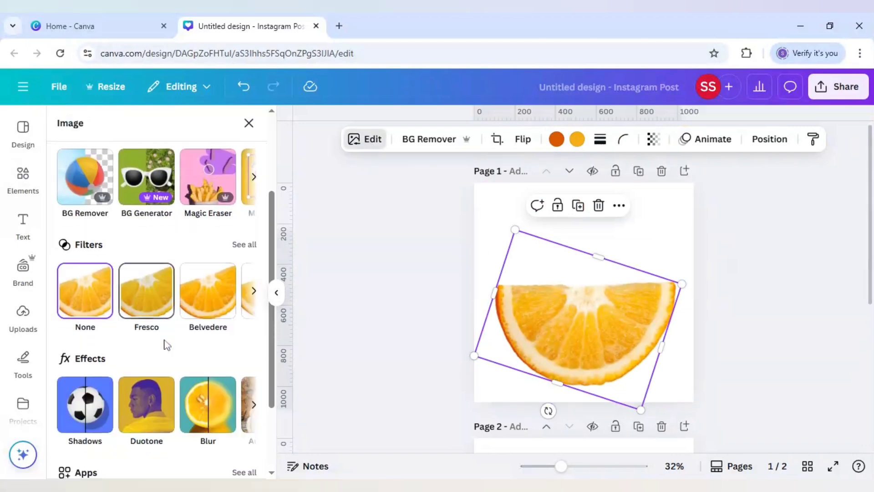
click(154, 393)
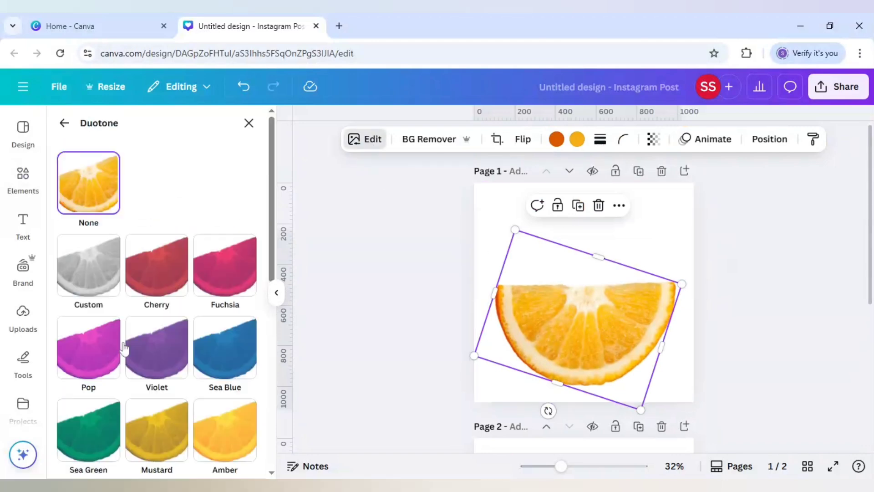
click(94, 275)
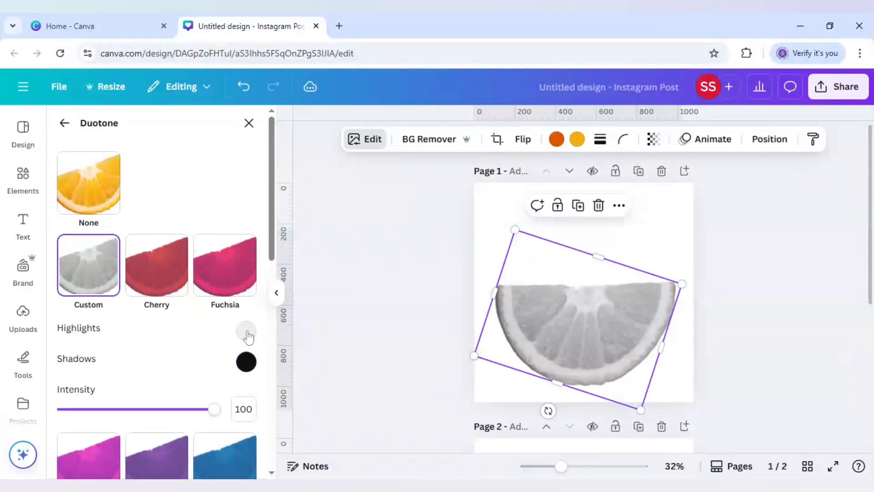
- Set the duotone highlights and shadows both to black #000000, then return to Elements
click(245, 331)
drag(251, 195, 250, 258)
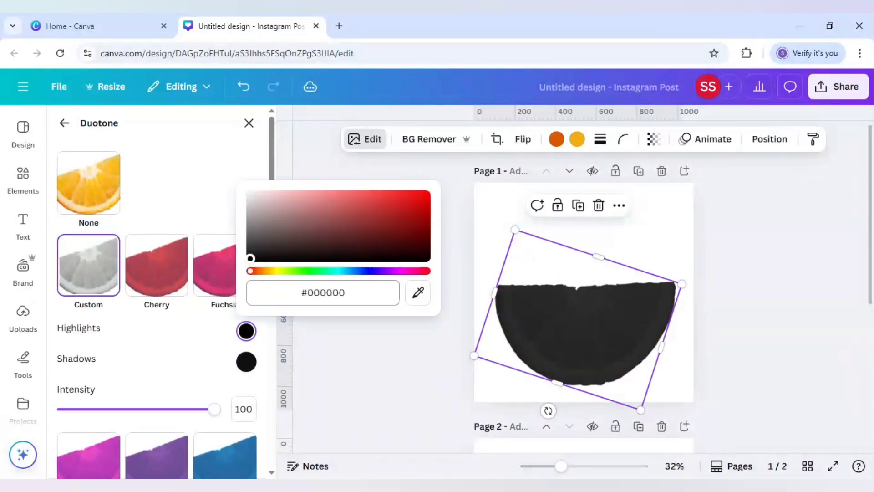
click(246, 362)
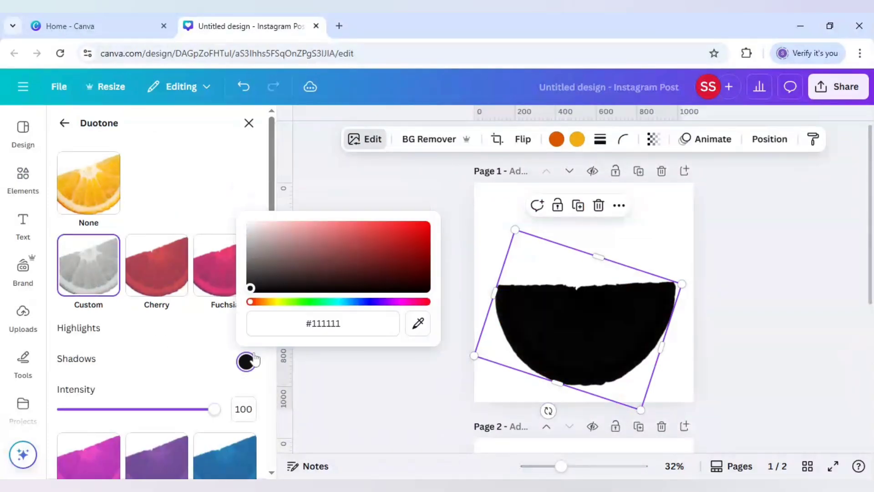
click(250, 291)
click(209, 359)
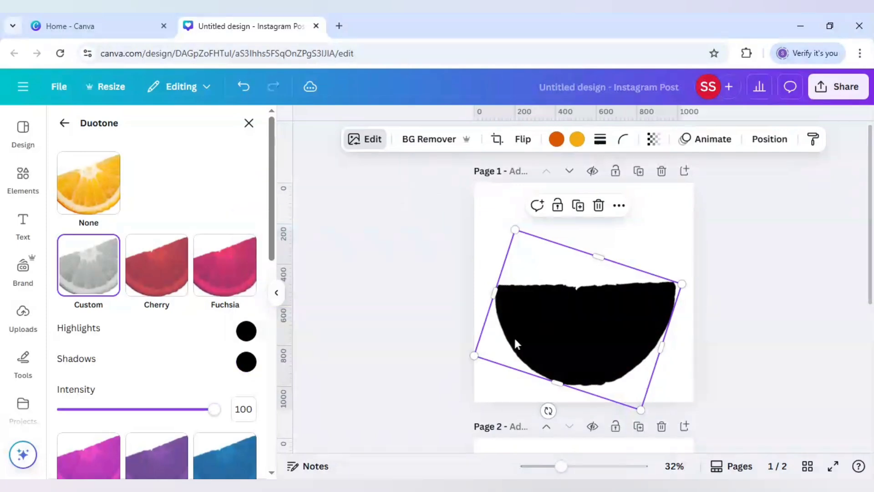
click(65, 124)
click(27, 179)
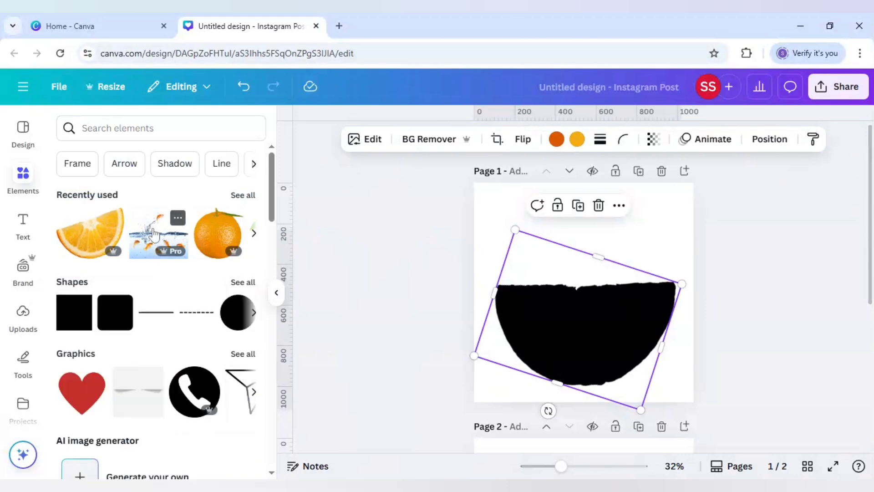
- Add the goldfish water image from Recently used onto the black wedge
click(178, 219)
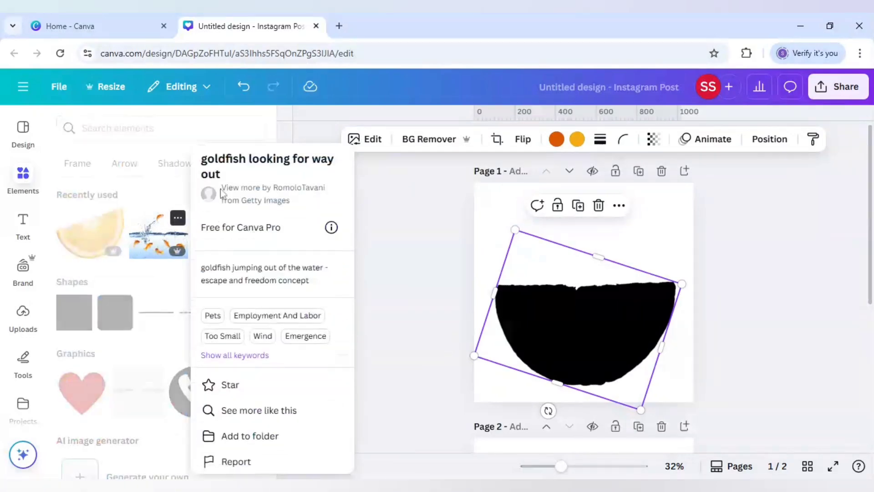
click(152, 231)
click(157, 238)
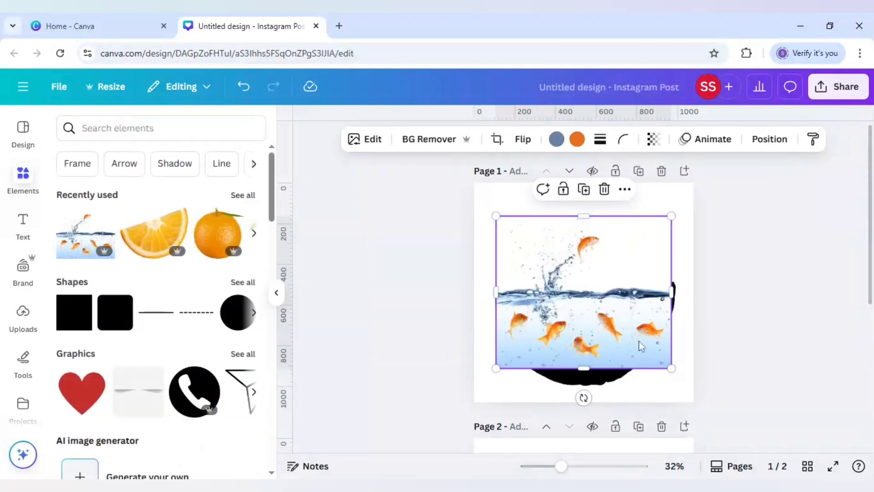
- Set the goldfish image's transparency to 45 and enlarge it from the corner
click(653, 139)
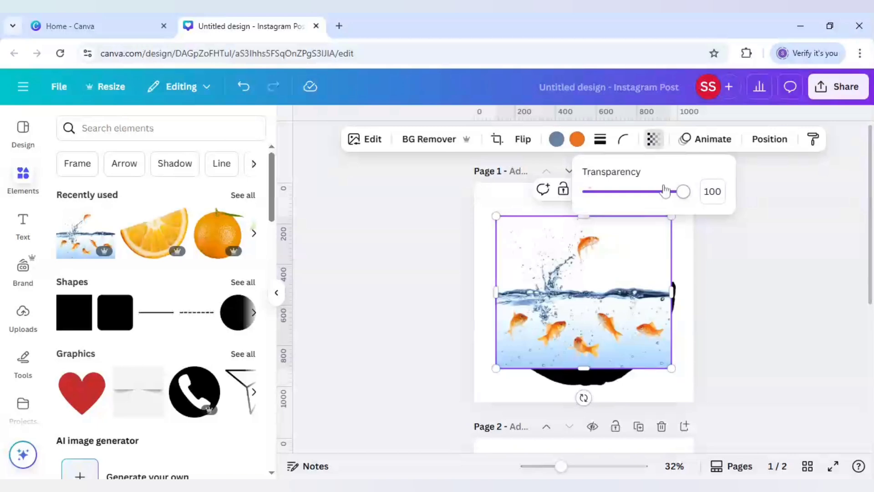
drag(684, 191, 633, 195)
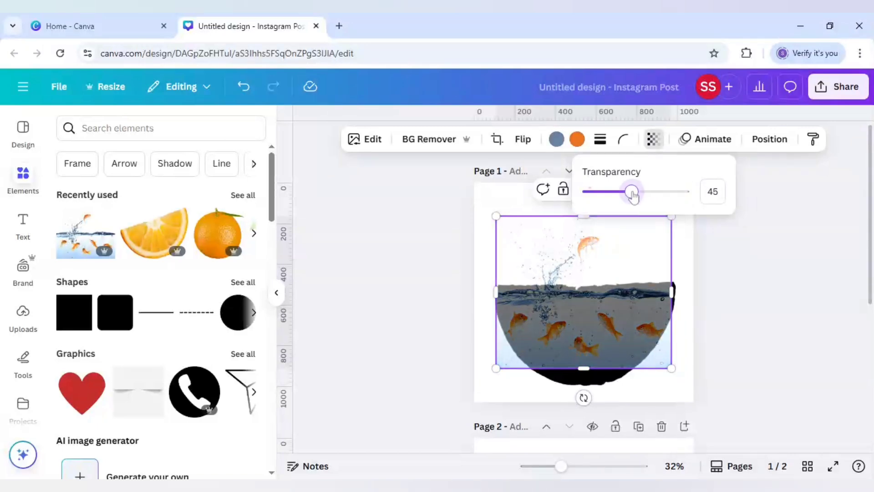
drag(672, 368, 689, 384)
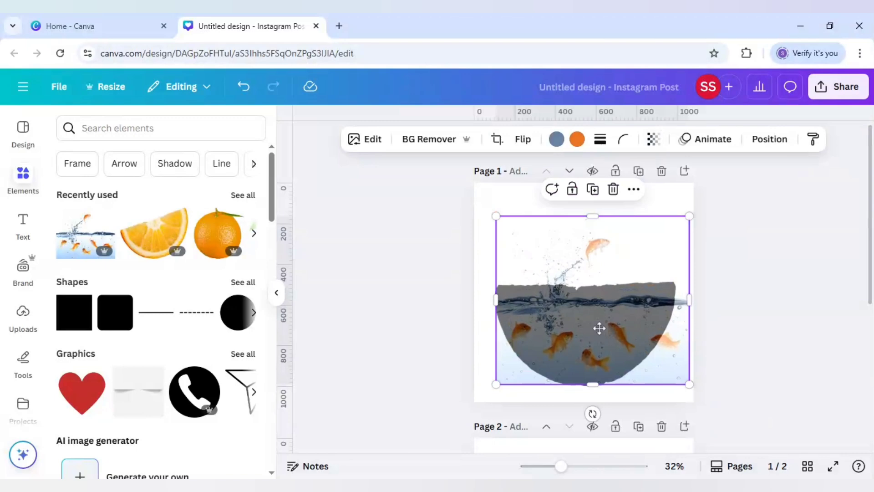
- Centre the goldfish image over the wedge and stretch it to about 1,008 × 939
drag(605, 331, 599, 328)
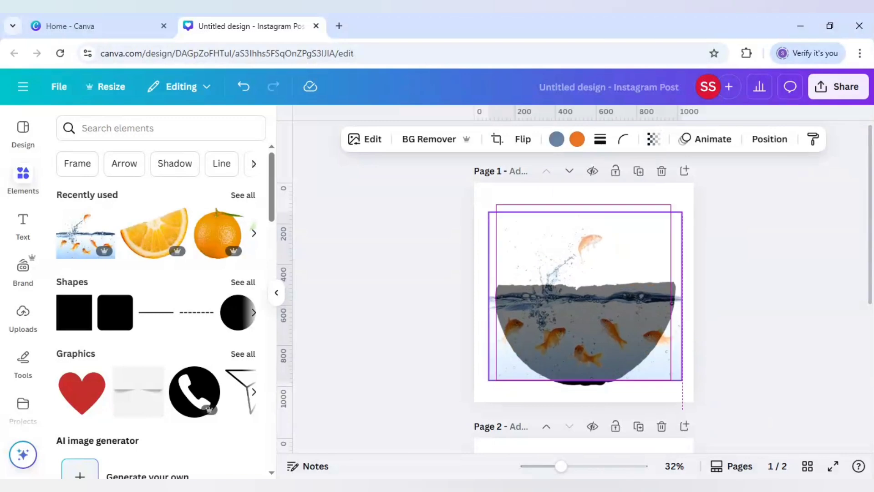
drag(599, 328, 599, 328)
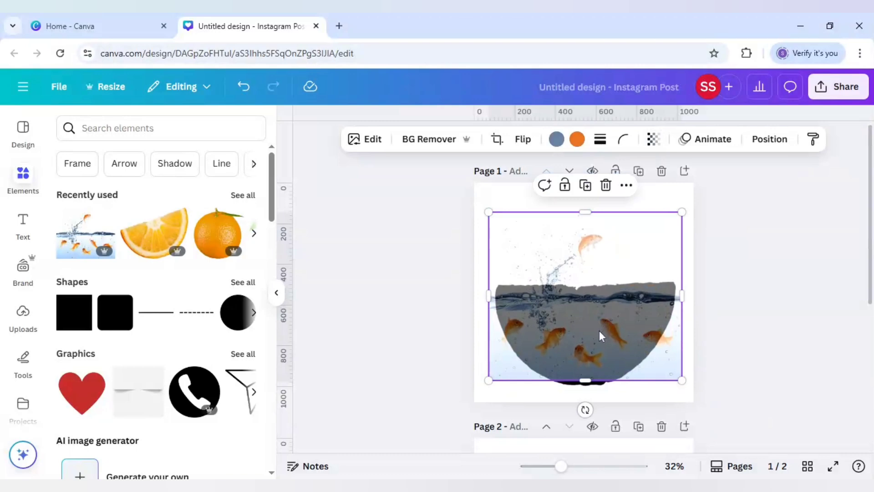
drag(599, 331, 598, 320)
drag(679, 371, 693, 381)
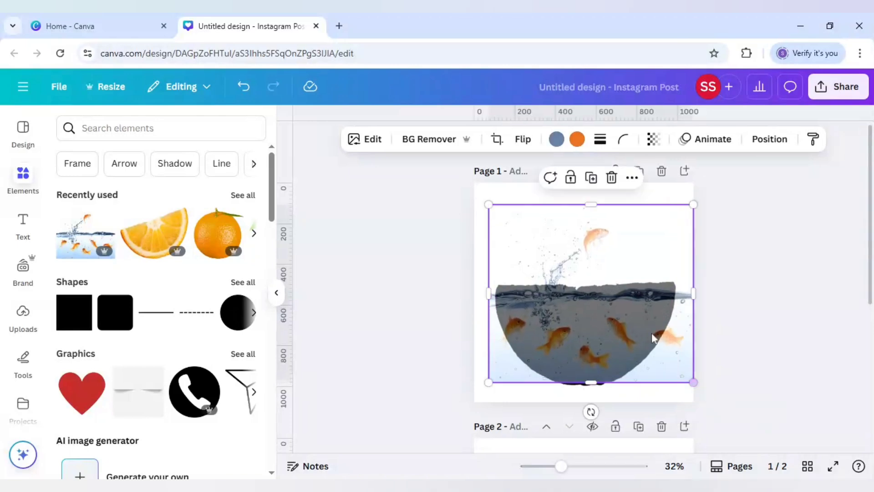
drag(650, 336, 648, 327)
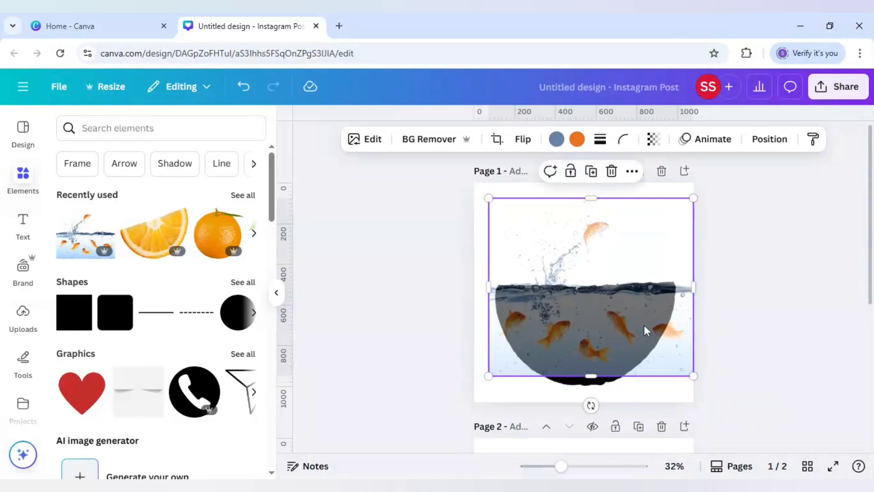
drag(586, 378, 591, 384)
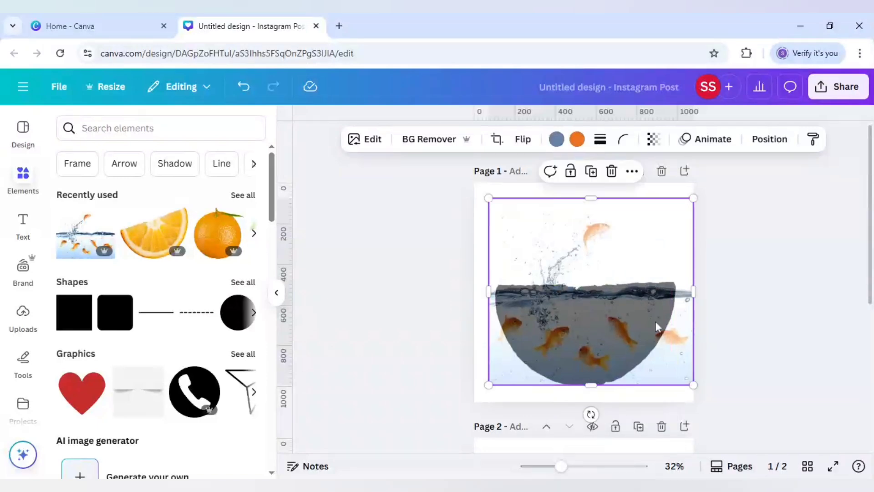
drag(657, 326, 654, 317)
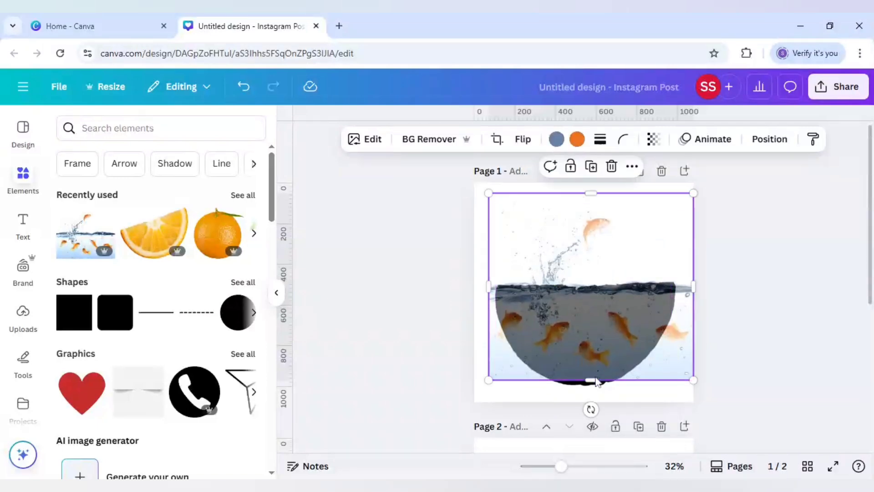
drag(591, 382, 592, 385)
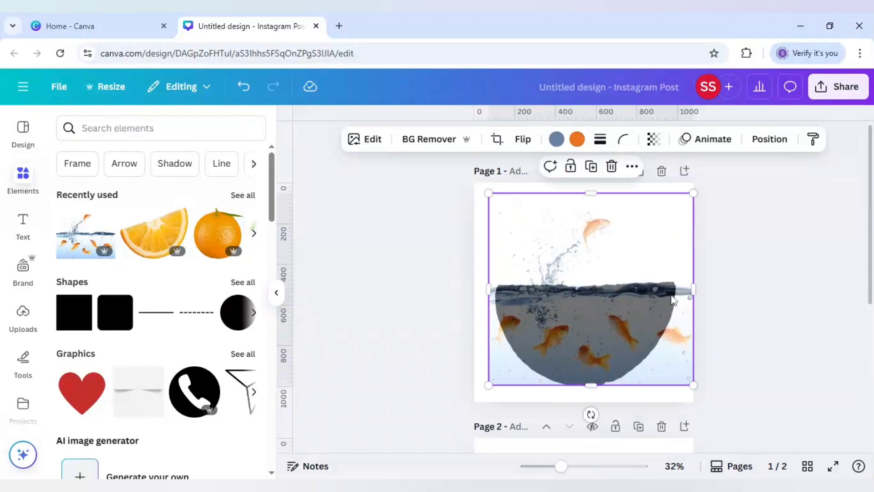
- Restore the goldfish image to full opacity and delete it from page 1
click(654, 139)
drag(592, 191, 692, 193)
click(549, 298)
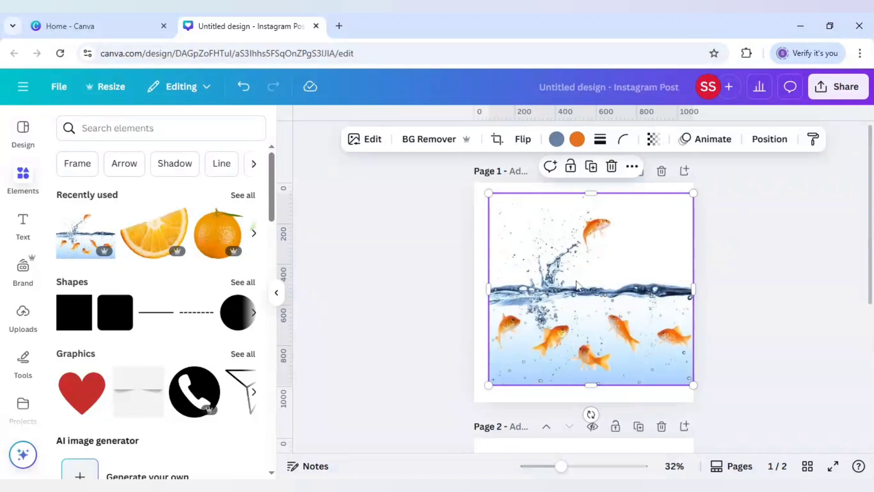
key(Delete)
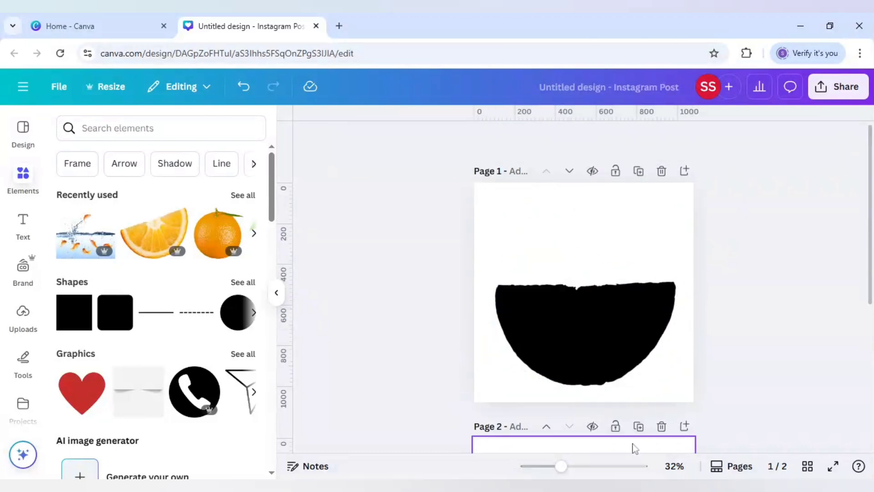
- Add a blank third page and paste the goldfish-splash image onto it
scroll(737, 405, down, 4)
scroll(682, 422, down, 2)
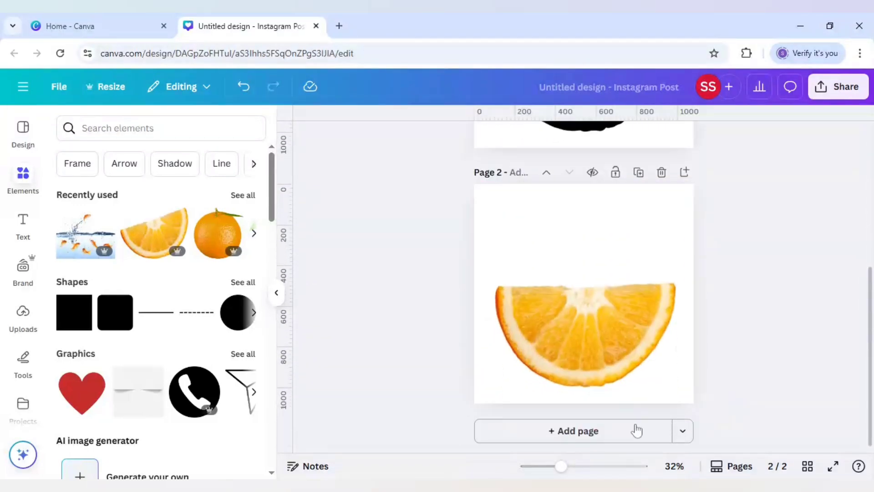
click(603, 430)
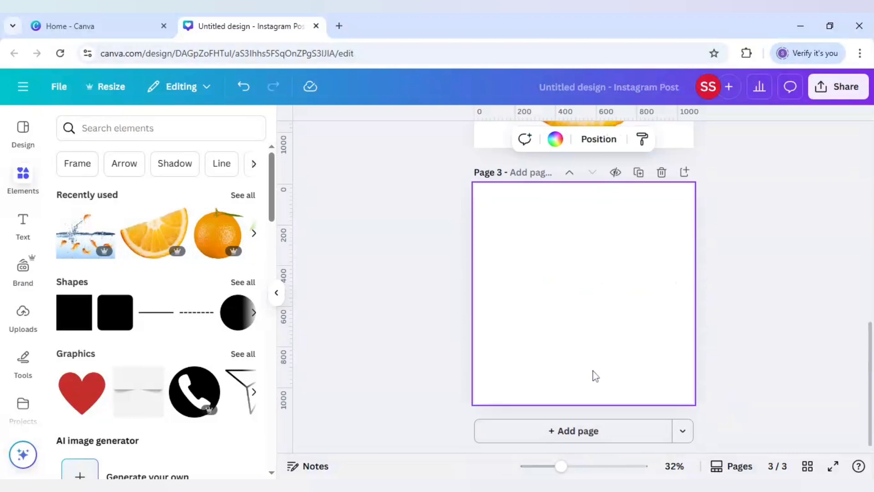
key(ctrl+v)
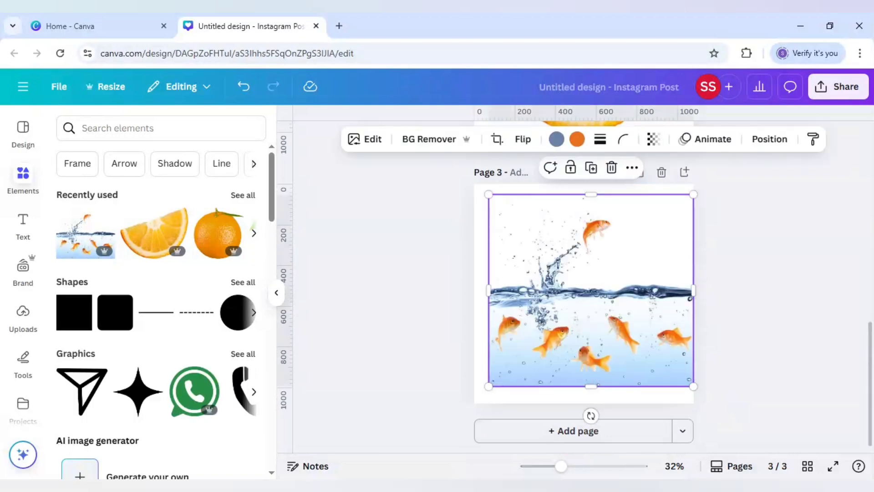
click(752, 362)
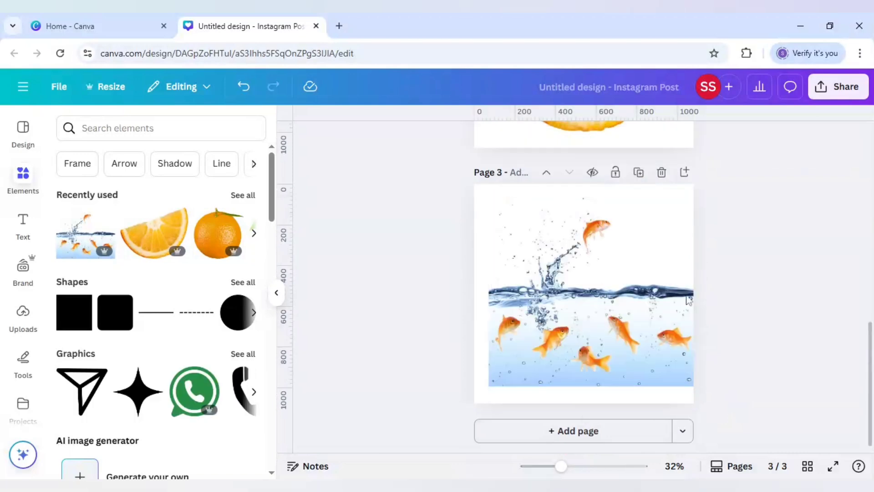
- Export only Page 1, the black wedge, as a 1080 × 1080 PNG download
scroll(790, 303, up, 10)
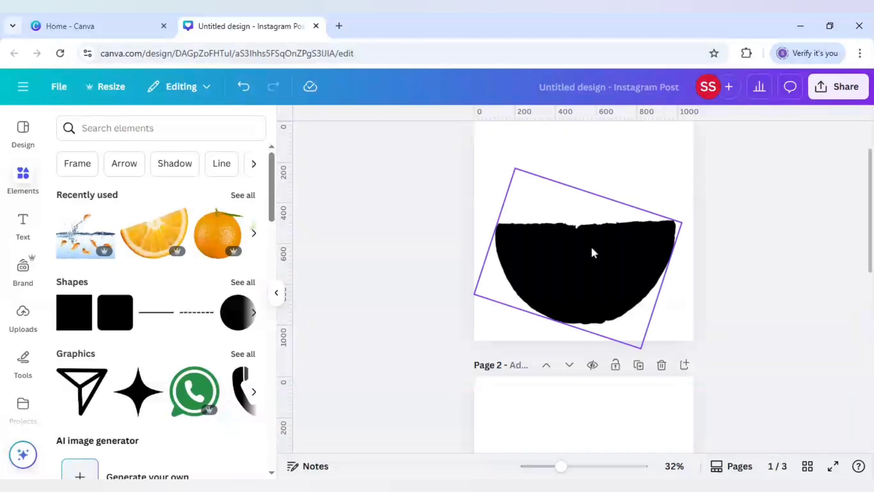
scroll(598, 252, up, 2)
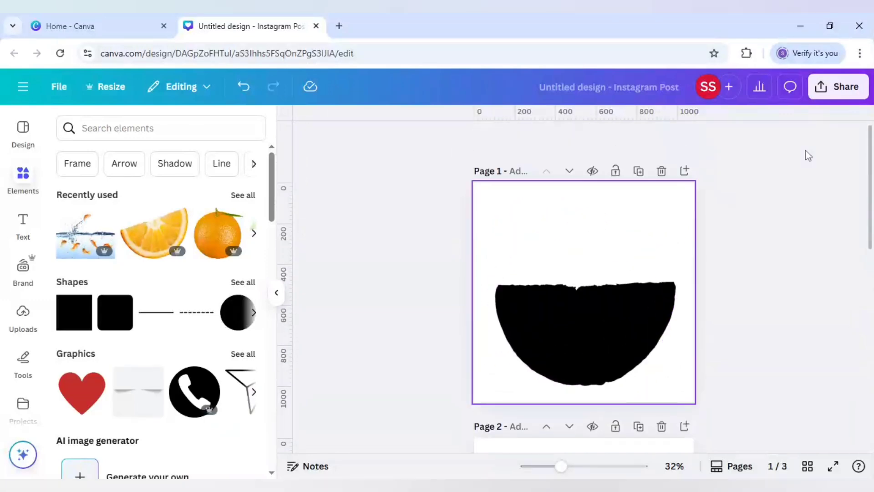
click(839, 87)
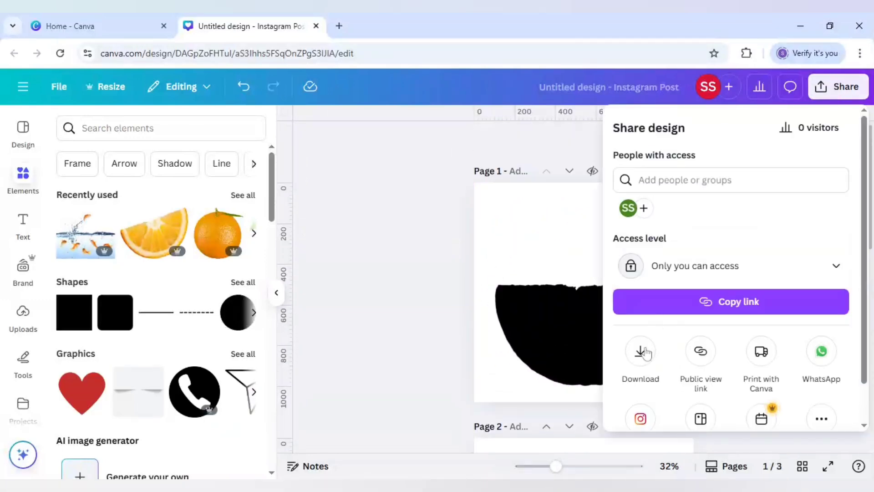
click(642, 351)
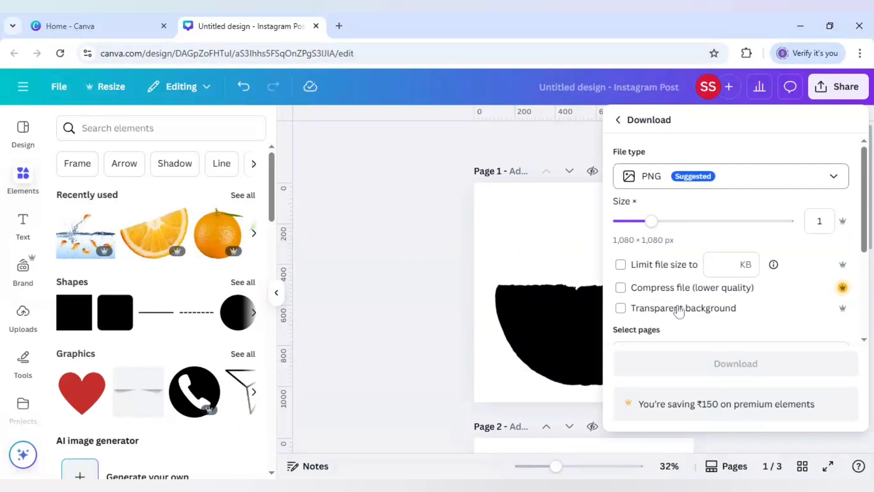
scroll(687, 317, down, 2)
click(687, 295)
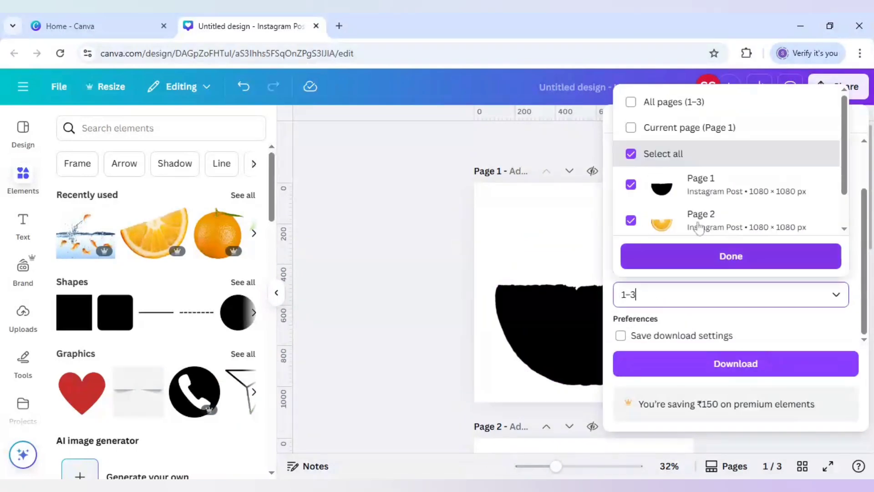
click(683, 128)
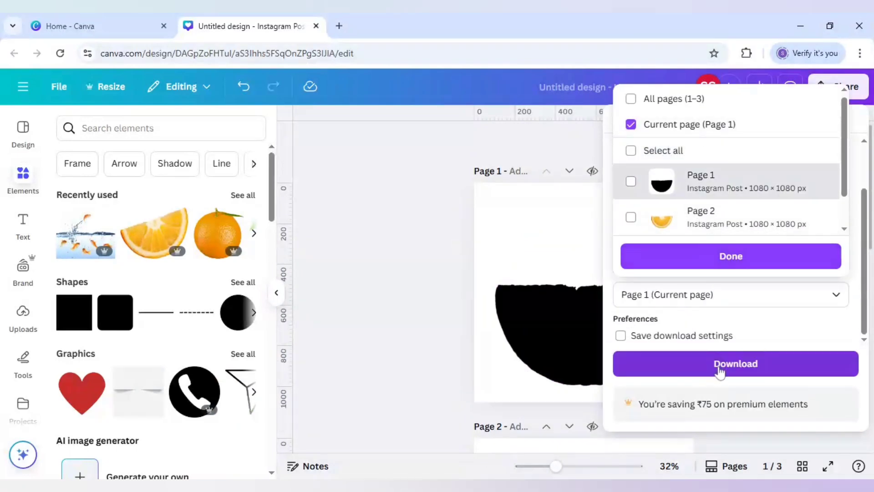
click(720, 369)
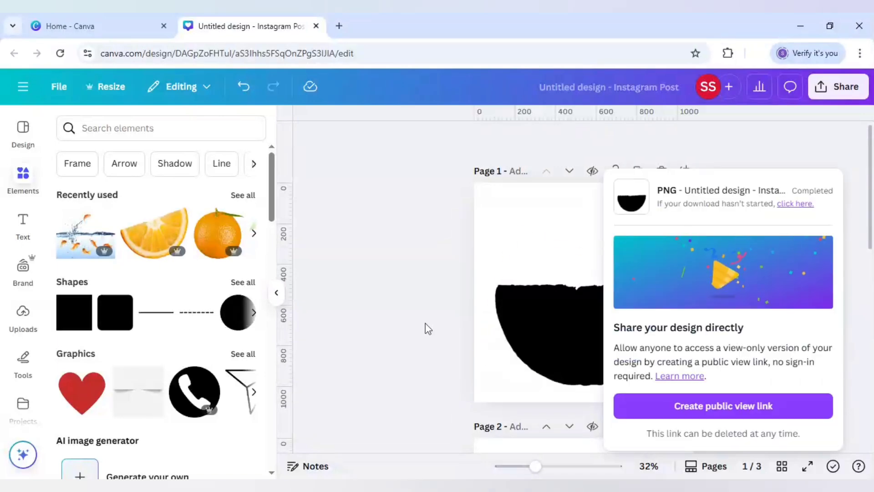
click(426, 328)
scroll(426, 328, down, 7)
- Select the goldfish photo and export only Page 3 as a PNG download
scroll(425, 327, down, 4)
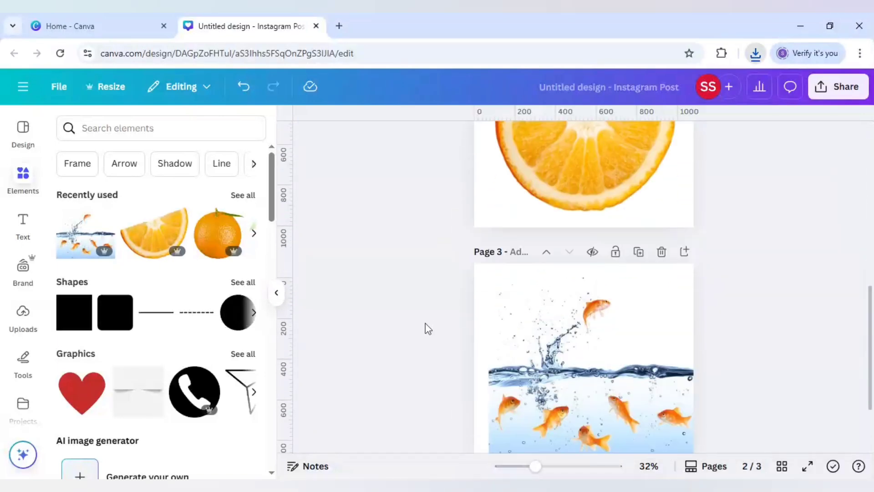
click(592, 292)
click(832, 95)
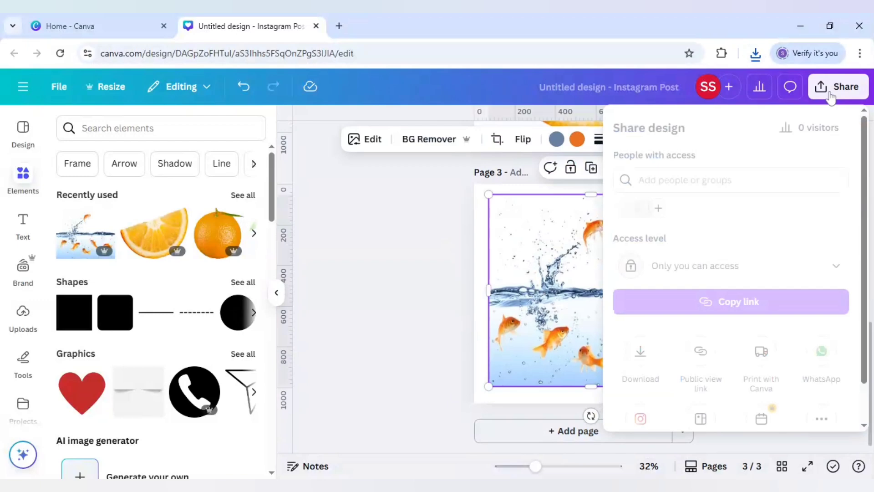
click(643, 360)
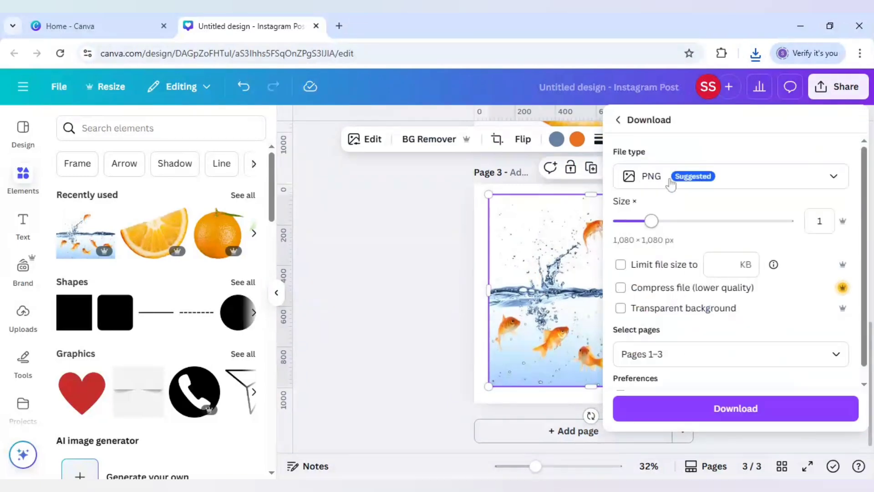
scroll(673, 322, down, 2)
click(683, 294)
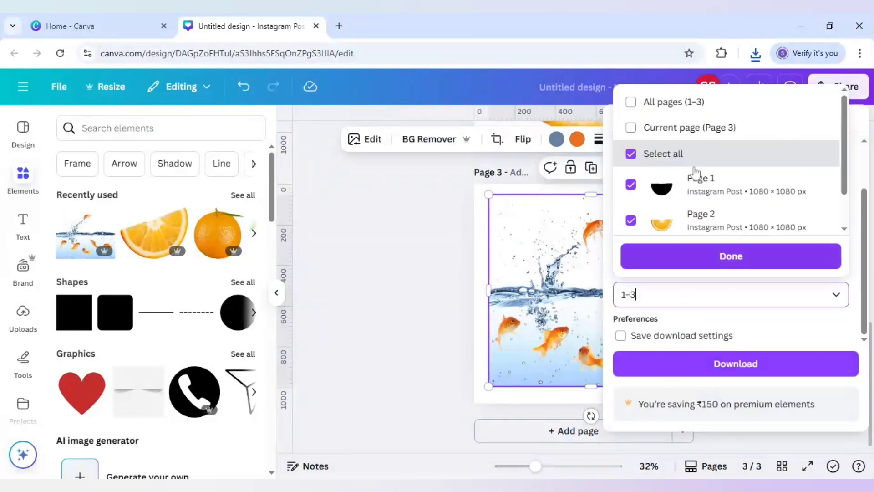
click(692, 124)
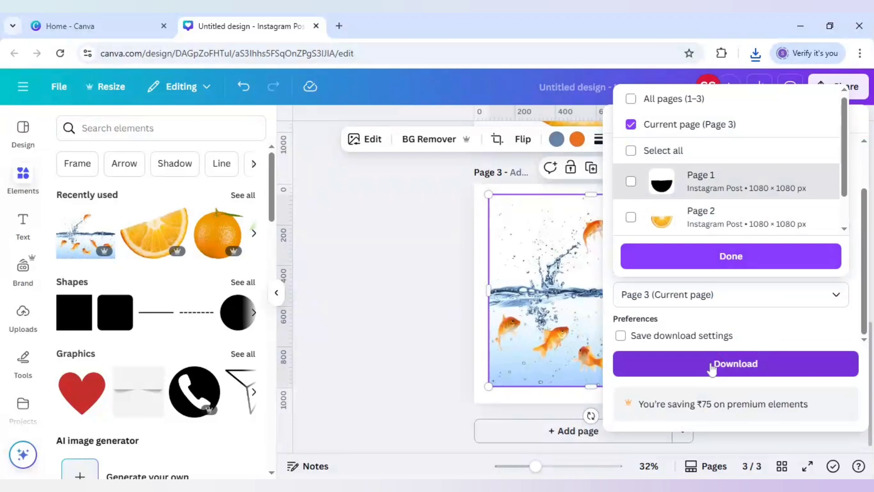
click(713, 365)
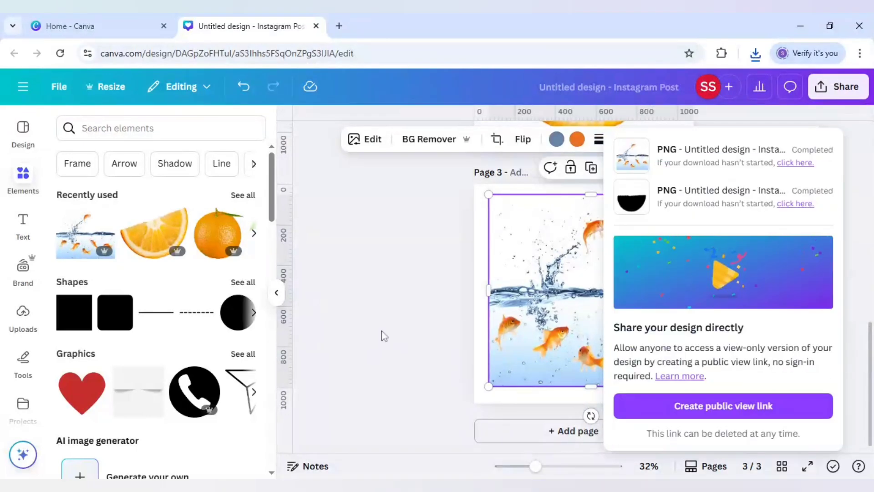
click(383, 335)
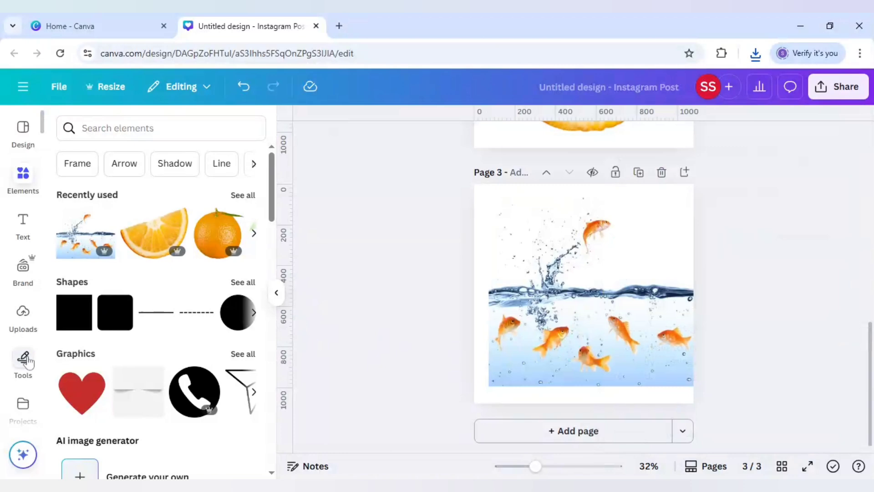
- Open the Apps panel, add a fourth page, and paste the black half-circle onto it
scroll(25, 359, down, 2)
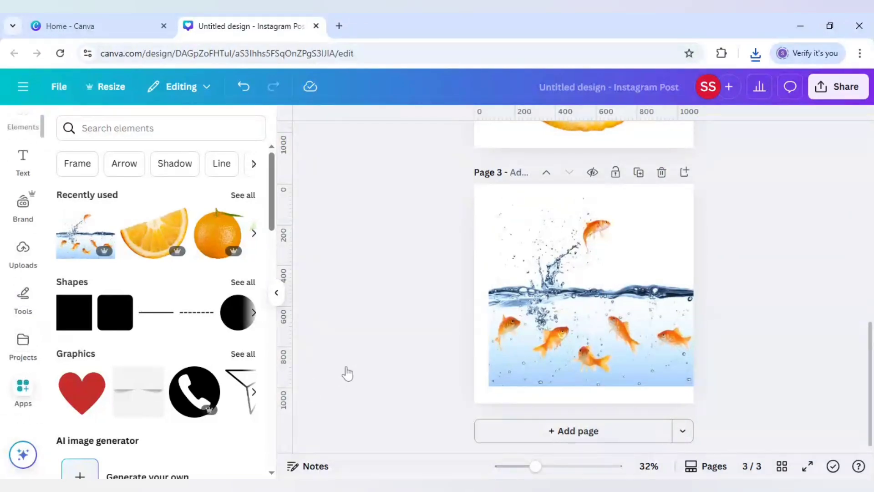
click(22, 387)
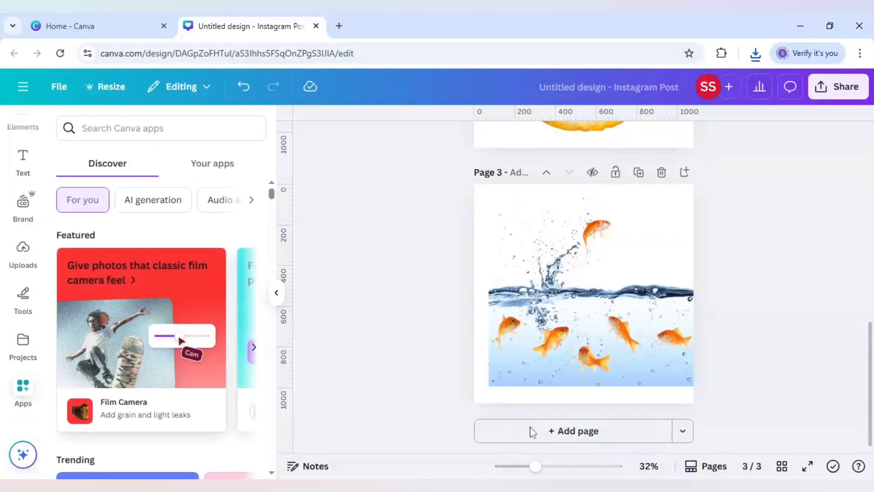
click(543, 431)
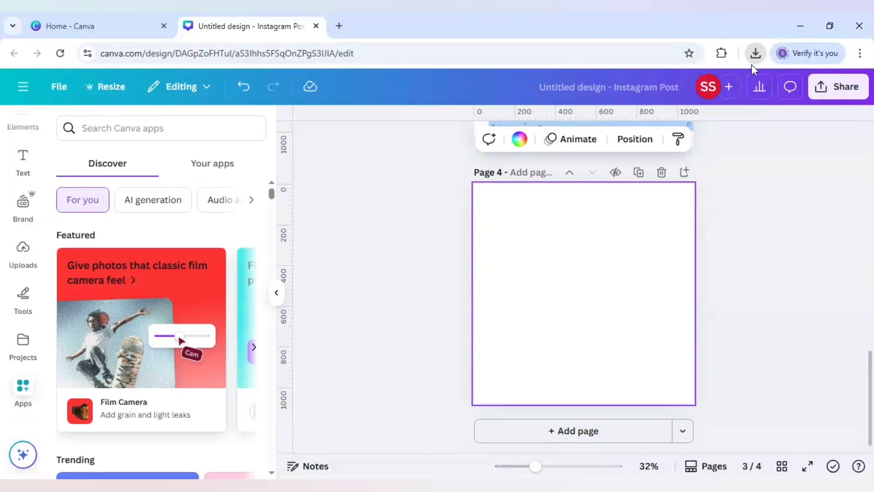
key(ctrl+v)
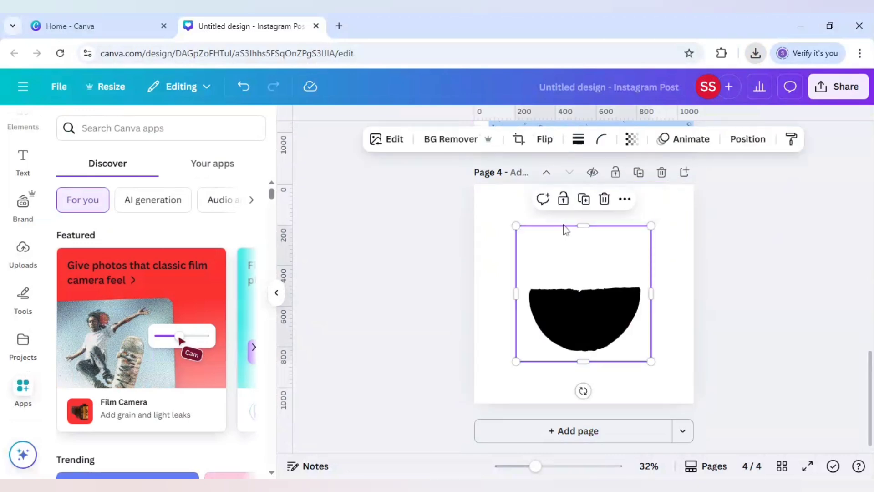
- Move the goldfish photo toward the upper right, then select the black half-circle
click(436, 227)
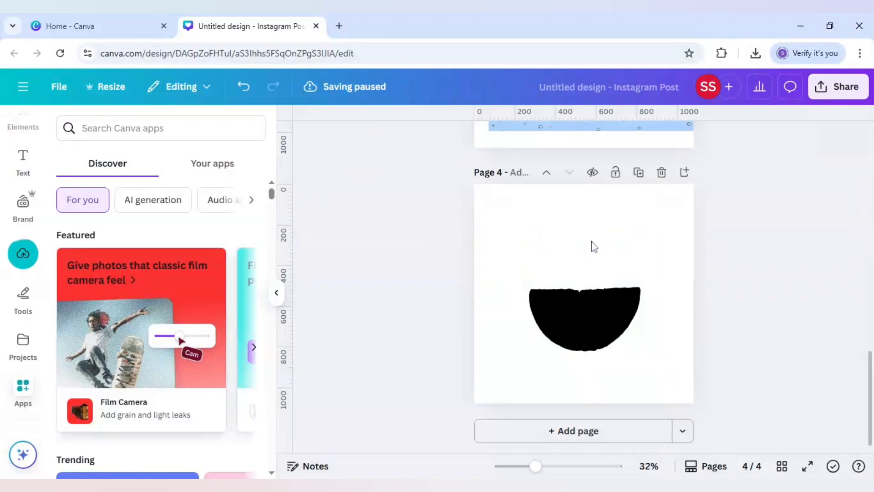
click(629, 273)
drag(586, 294, 645, 249)
click(561, 310)
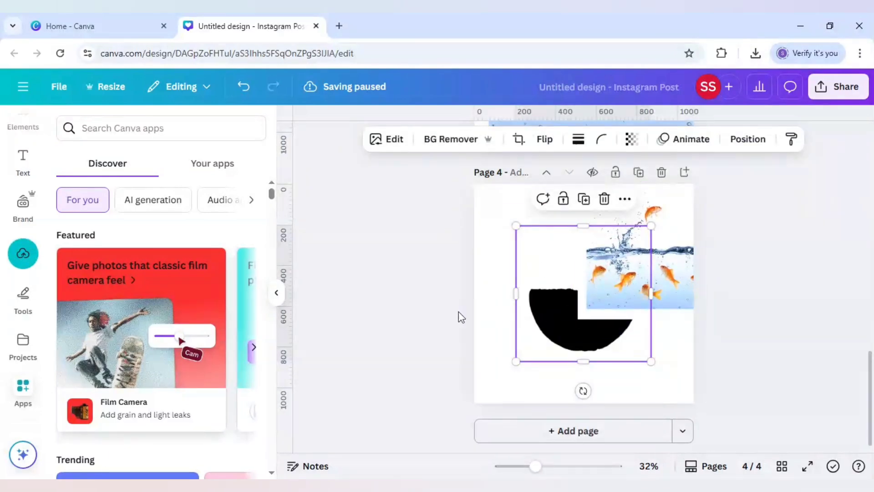
- Search the apps for 'blend' and launch the Blend Image app
click(150, 128)
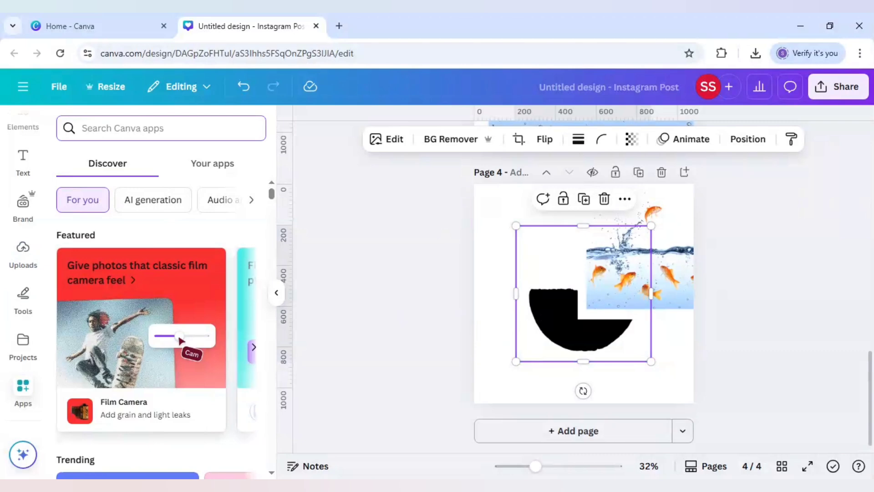
text(blend)
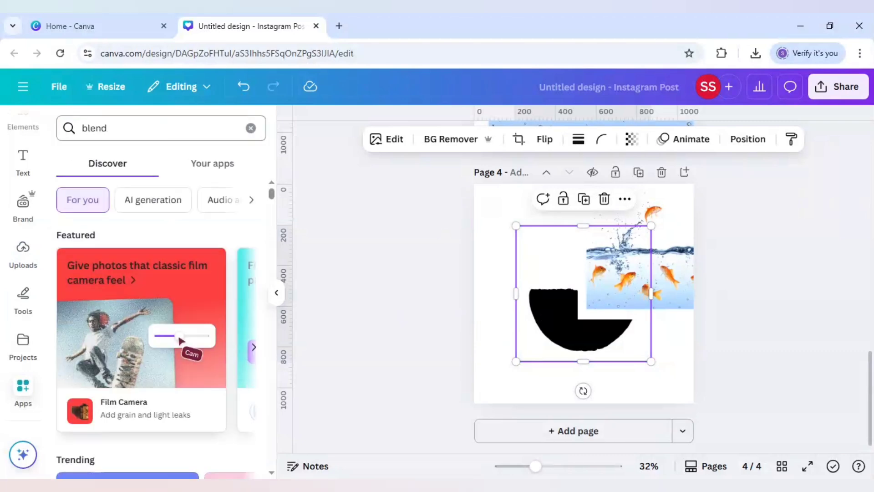
mouse_move(94, 182)
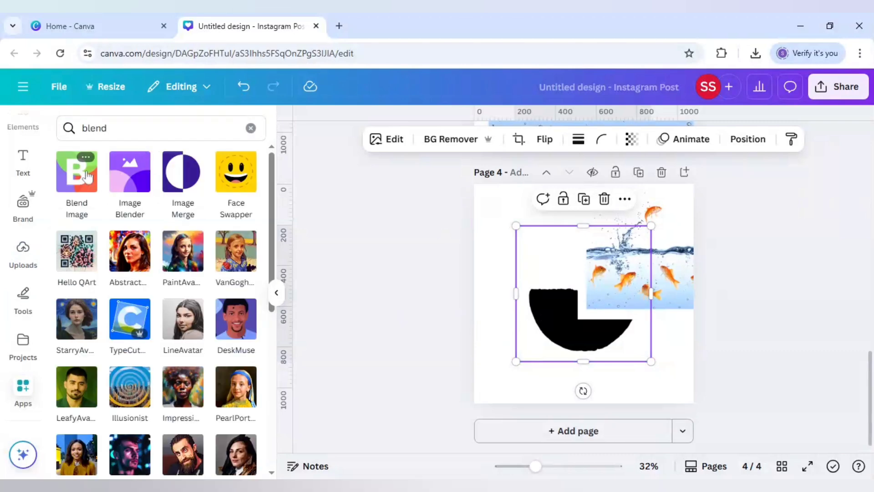
click(74, 179)
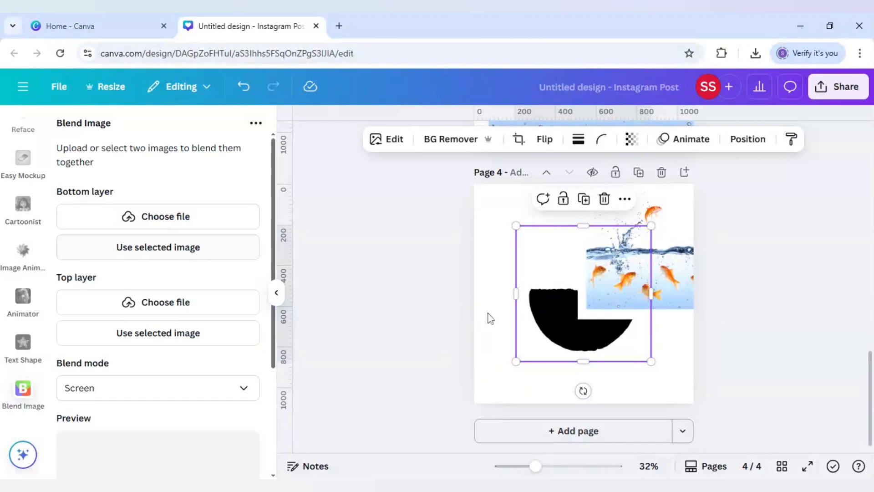
- Blend the goldfish photo as top layer over the black half-circle in Screen mode
click(184, 253)
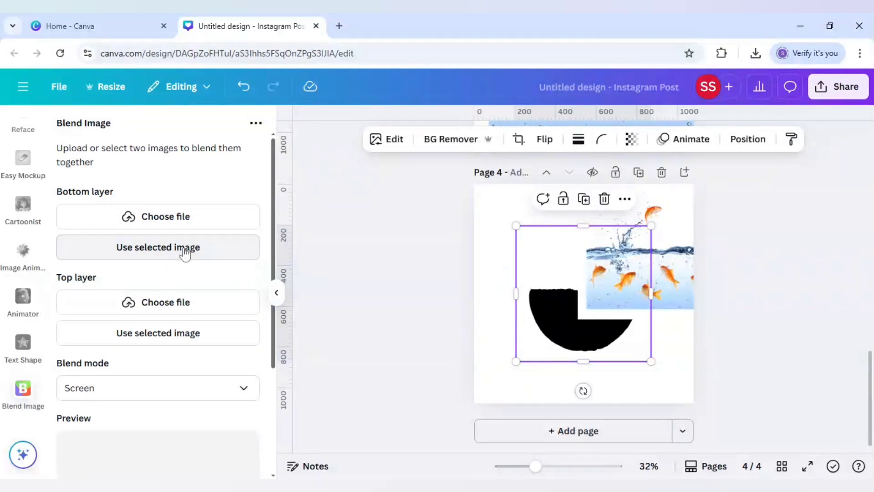
click(668, 276)
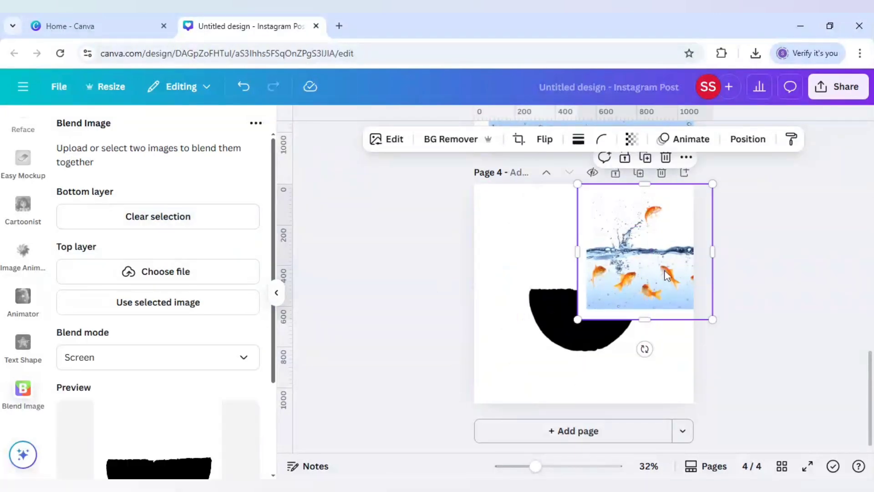
click(155, 302)
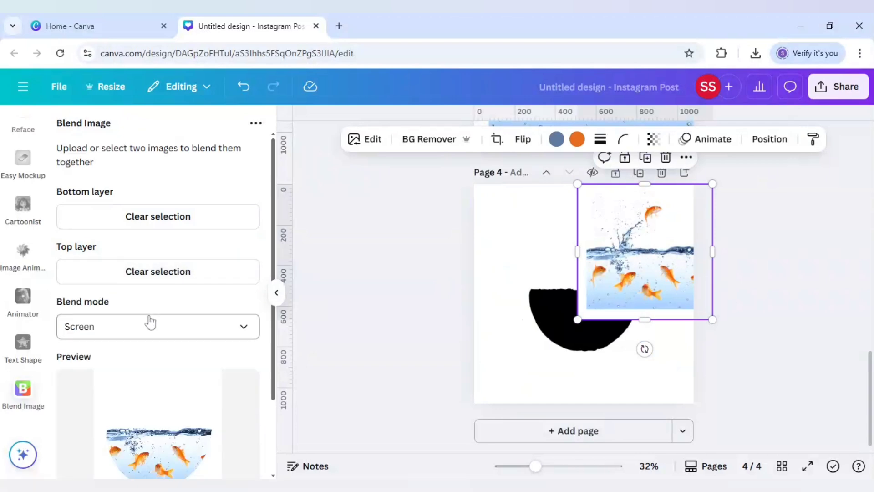
scroll(150, 322, down, 2)
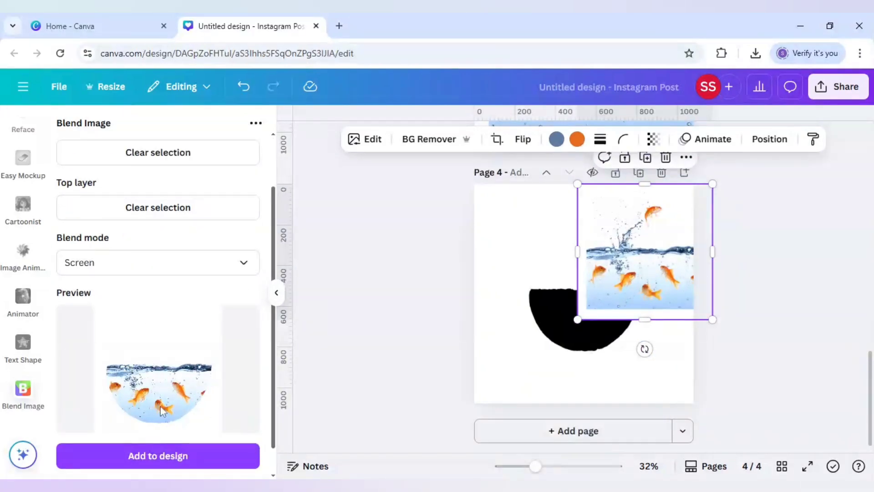
scroll(430, 380, up, 10)
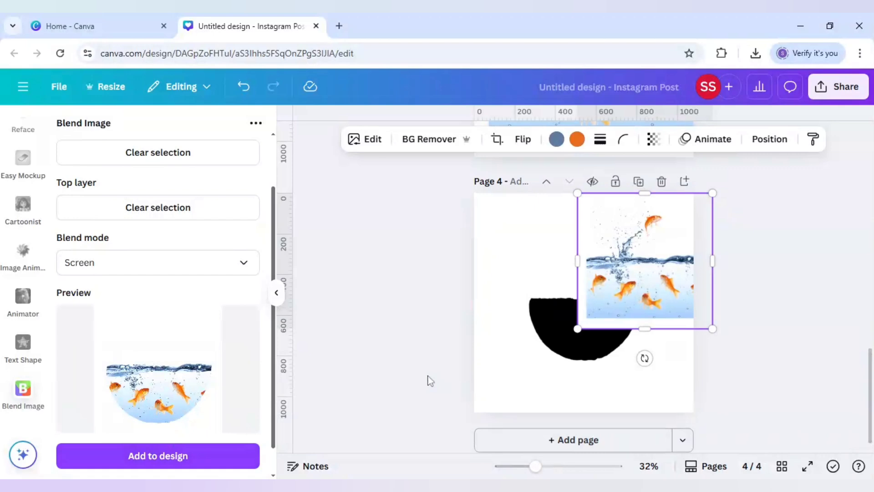
scroll(430, 381, up, 1)
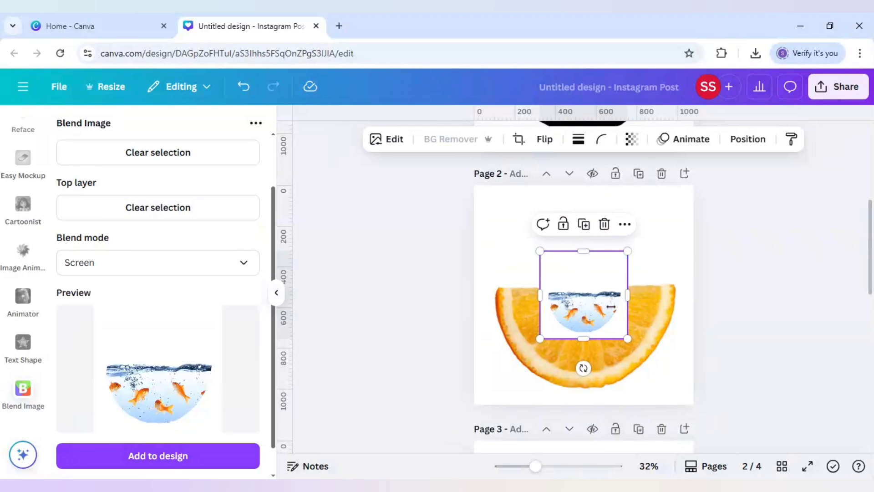
- Enlarge the half-bowl to fill page 2, remove its background, and crop its top edge down
drag(594, 307, 528, 242)
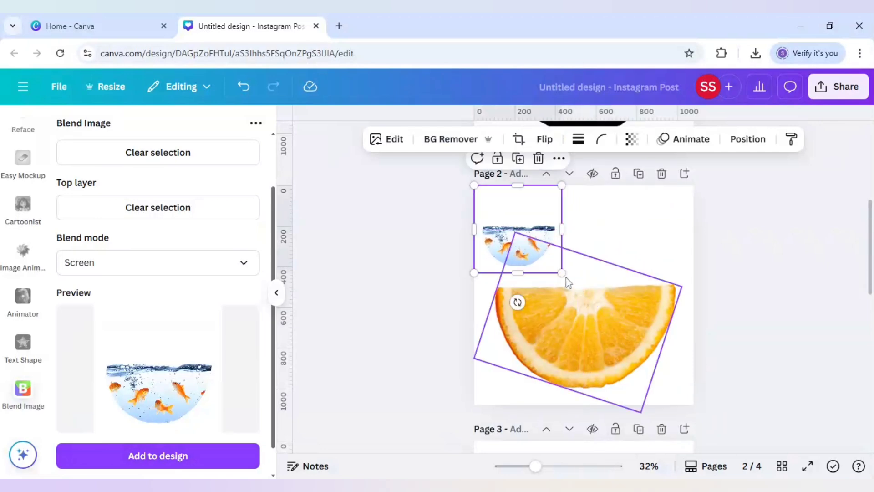
drag(562, 272, 694, 404)
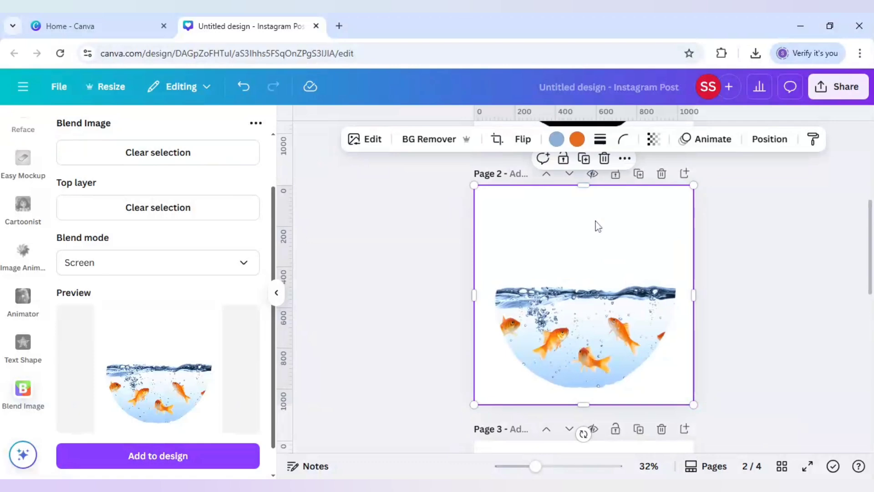
click(447, 145)
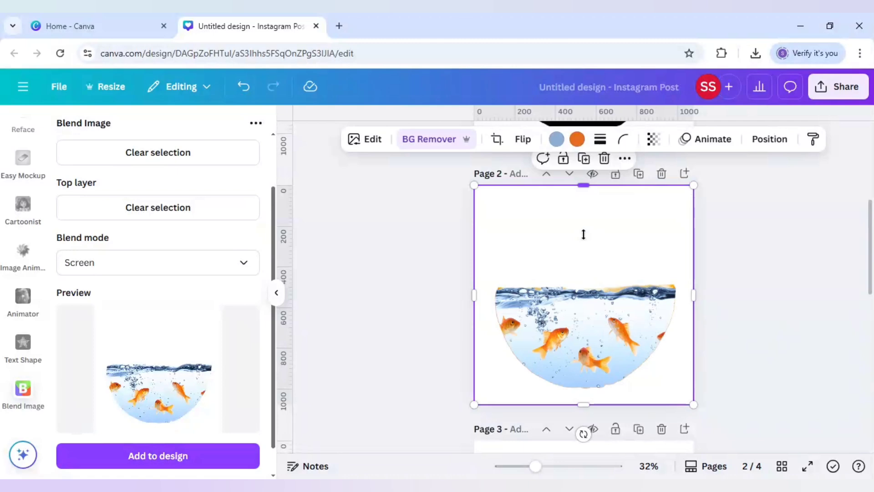
drag(583, 234, 583, 245)
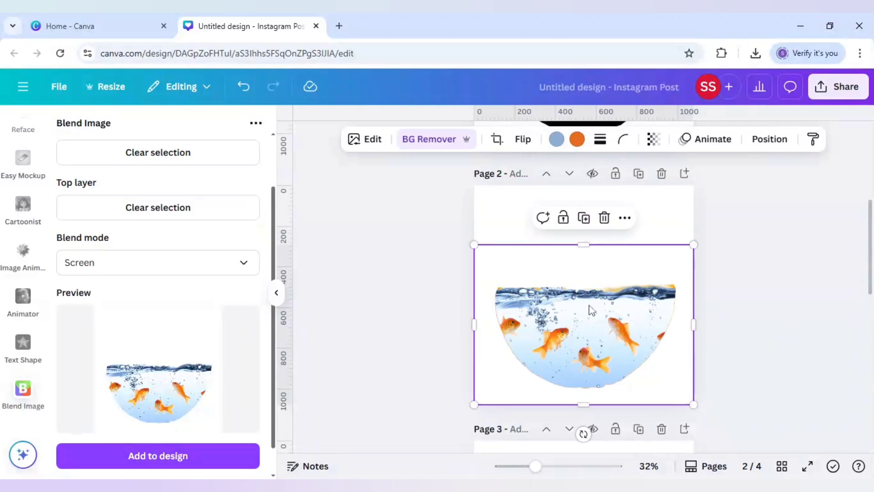
- Send the goldfish half-bowl to the back so the tilted orange slice sits in front
right_click(592, 311)
mouse_move(656, 234)
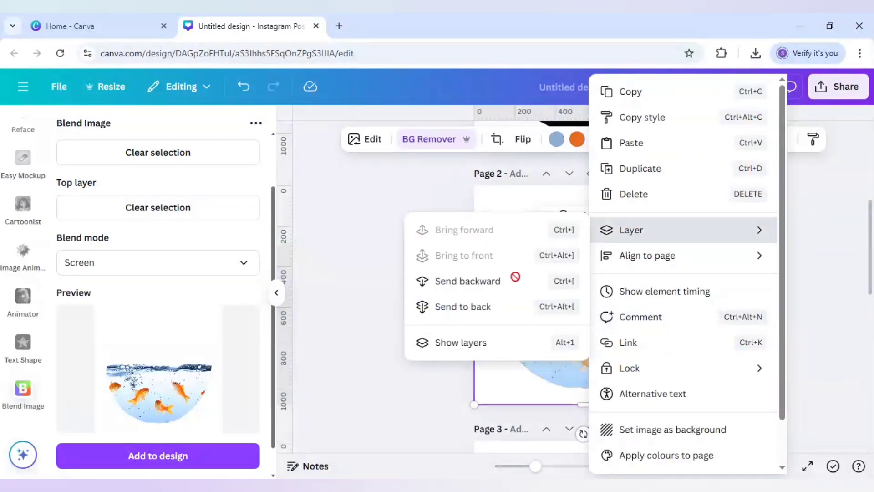
click(487, 306)
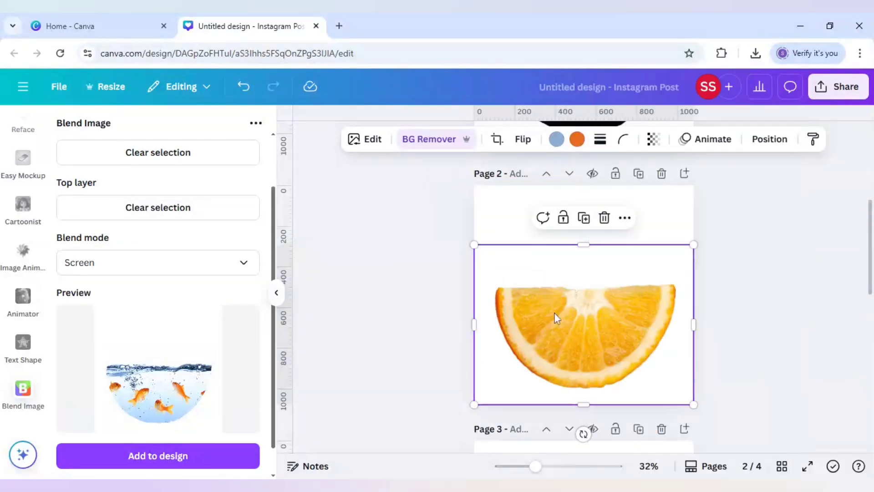
click(596, 326)
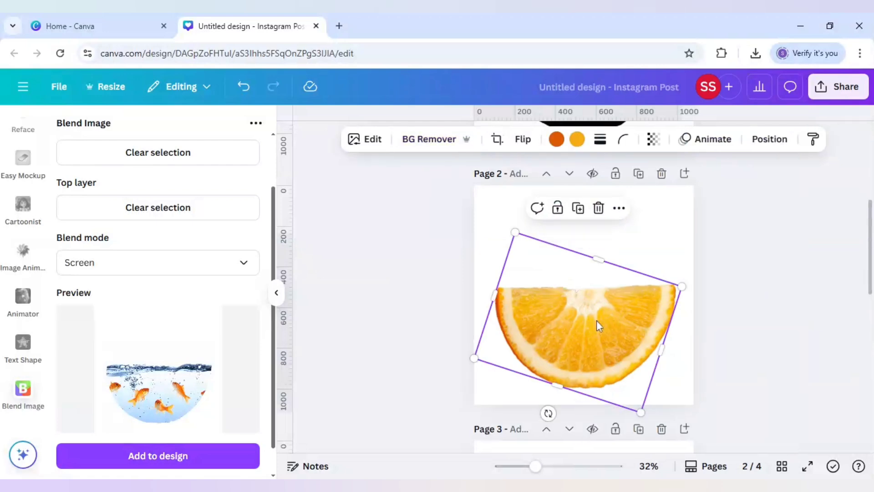
- Erase the orange slice's flesh with the BG Remover Erase brush at sizes 10 and 84
click(432, 140)
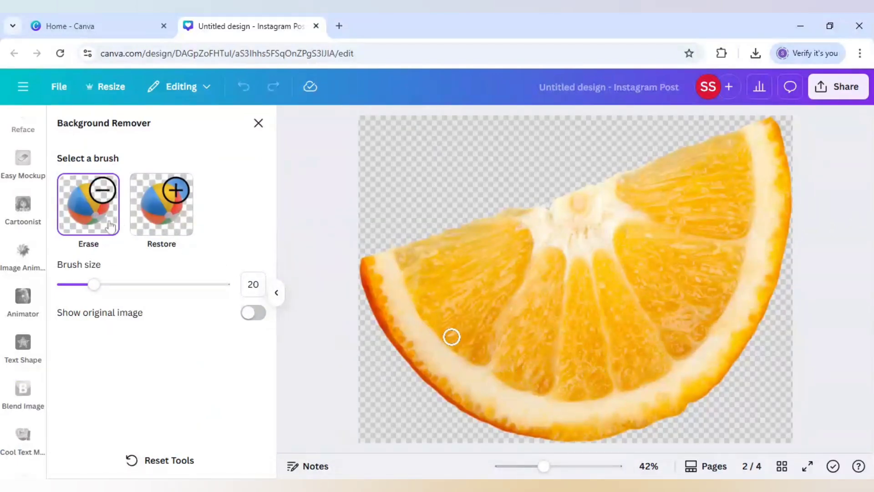
click(76, 286)
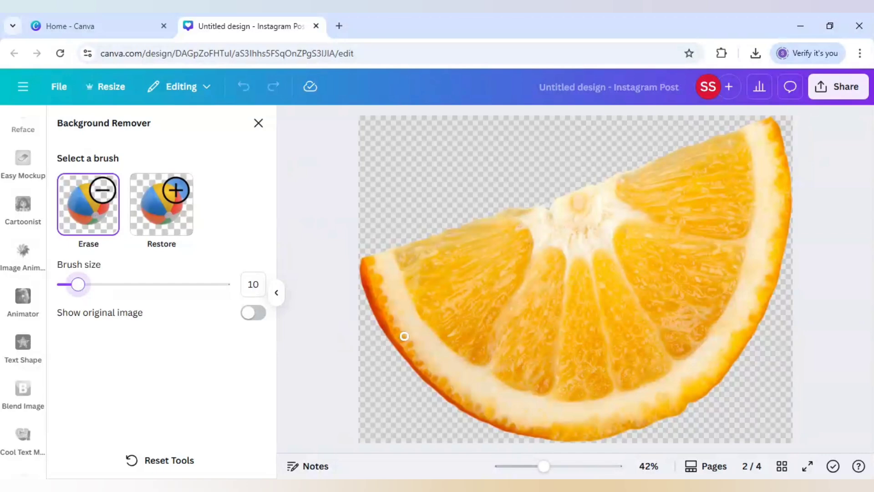
mouse_move(393, 246)
mouse_down()
mouse_move(414, 307)
mouse_move(460, 352)
mouse_move(515, 385)
mouse_move(569, 397)
mouse_move(620, 392)
mouse_move(681, 363)
mouse_move(713, 317)
mouse_move(737, 268)
mouse_move(752, 164)
mouse_up()
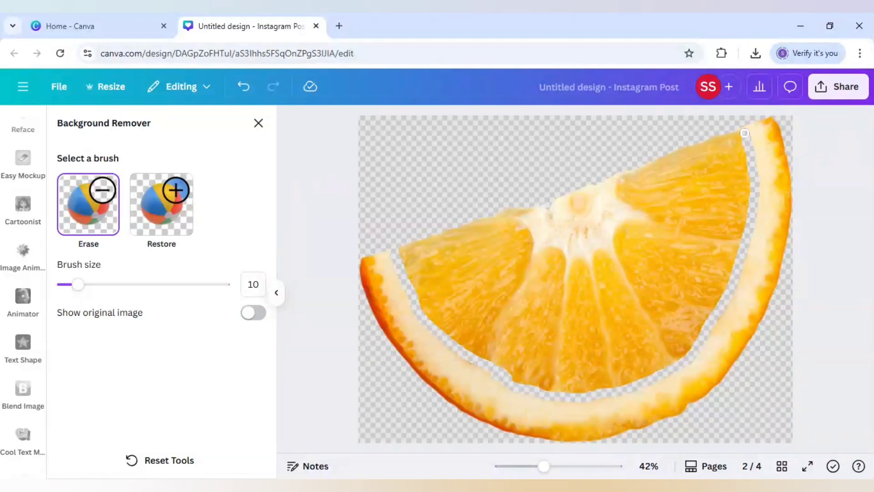
drag(78, 284, 197, 284)
mouse_move(451, 293)
mouse_down()
mouse_move(568, 224)
mouse_move(717, 155)
mouse_move(713, 221)
mouse_move(695, 281)
mouse_move(485, 292)
mouse_move(484, 247)
mouse_move(644, 242)
mouse_move(645, 276)
mouse_move(530, 330)
mouse_move(475, 316)
mouse_move(449, 298)
mouse_move(439, 274)
mouse_move(520, 347)
mouse_move(565, 365)
mouse_move(658, 339)
mouse_move(628, 344)
mouse_up()
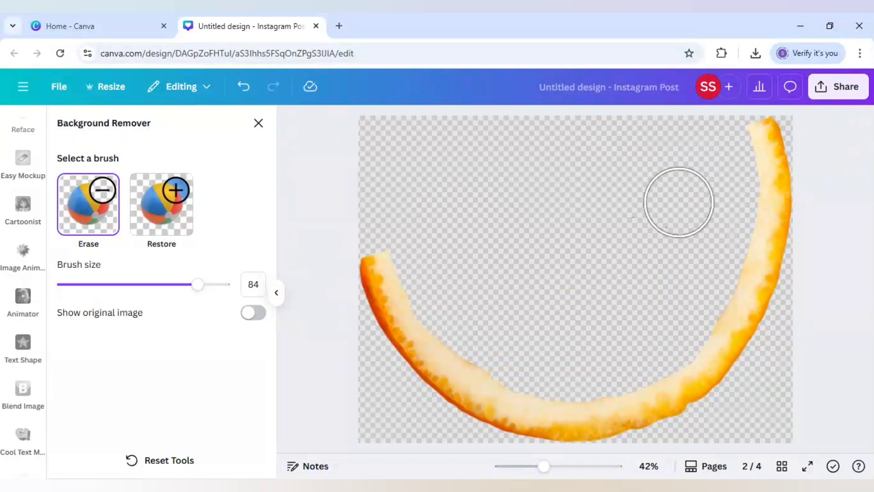
- Close the Background Remover to apply the rind-only edit on page 2
click(258, 124)
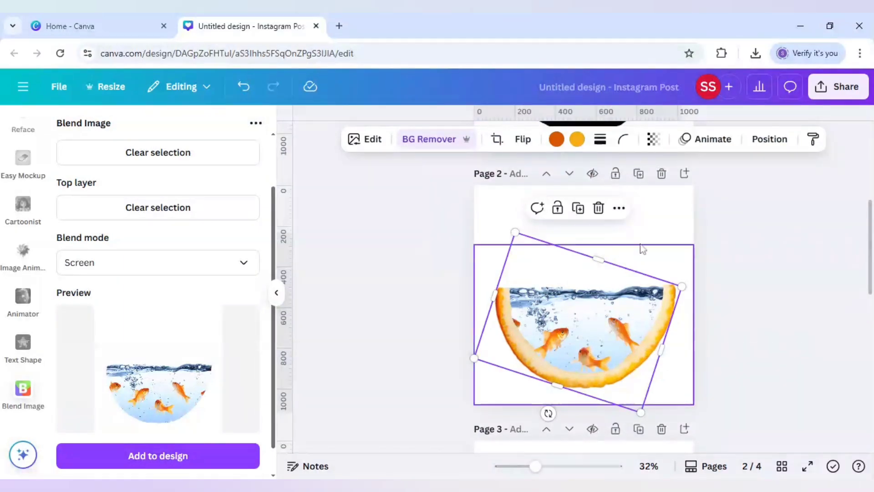
scroll(646, 244, down, 5)
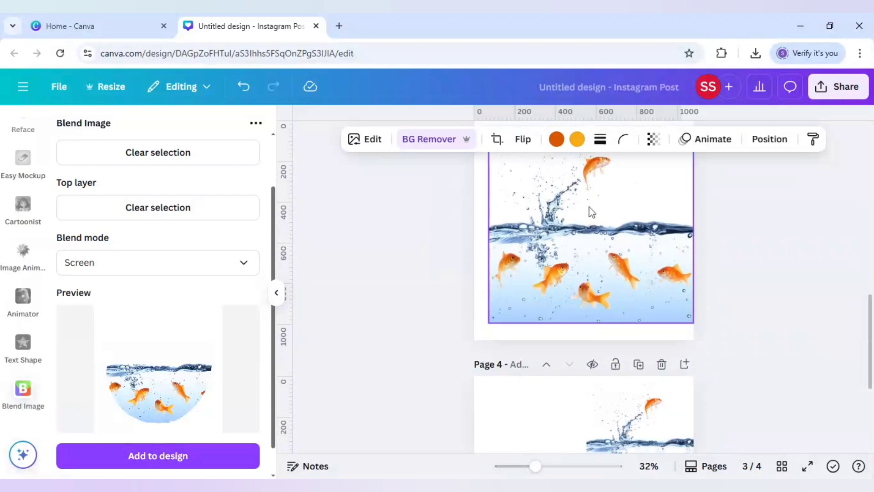
- Paste the leaping-goldfish photo from page 4 onto page 2 and stretch it to about 1,058 × 1,058
scroll(592, 212, up, 5)
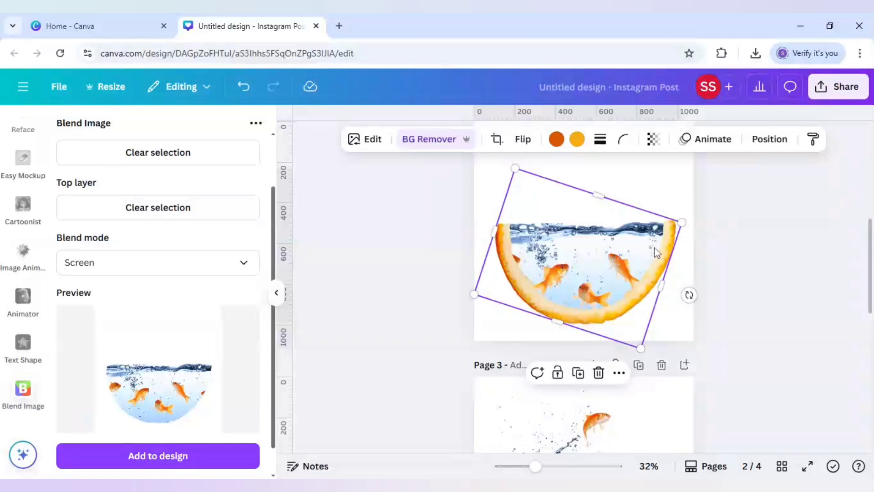
scroll(616, 349, down, 8)
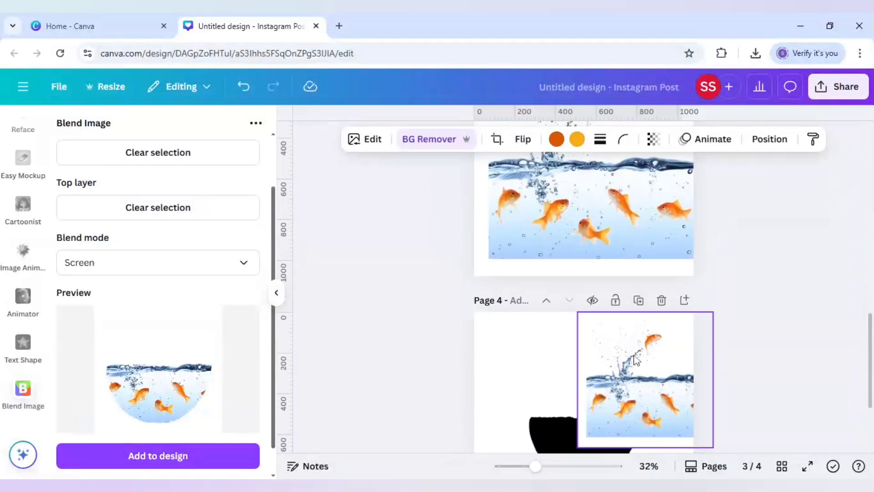
click(652, 364)
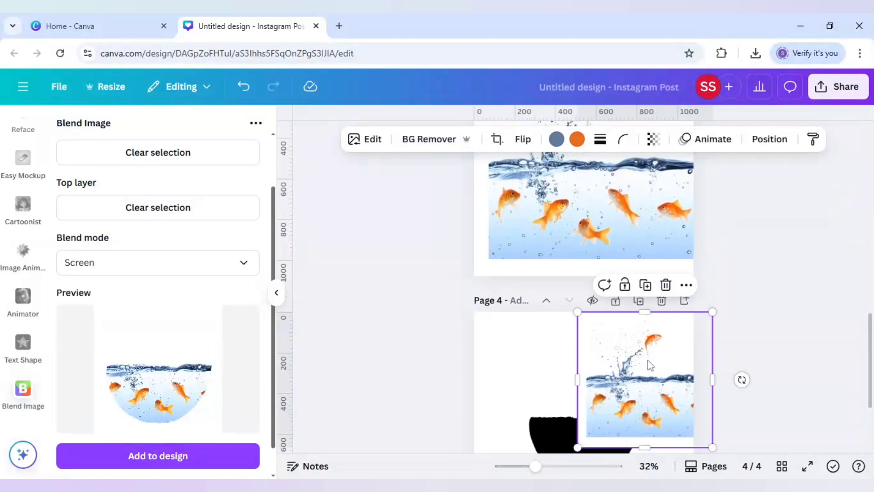
click(756, 356)
scroll(755, 355, up, 5)
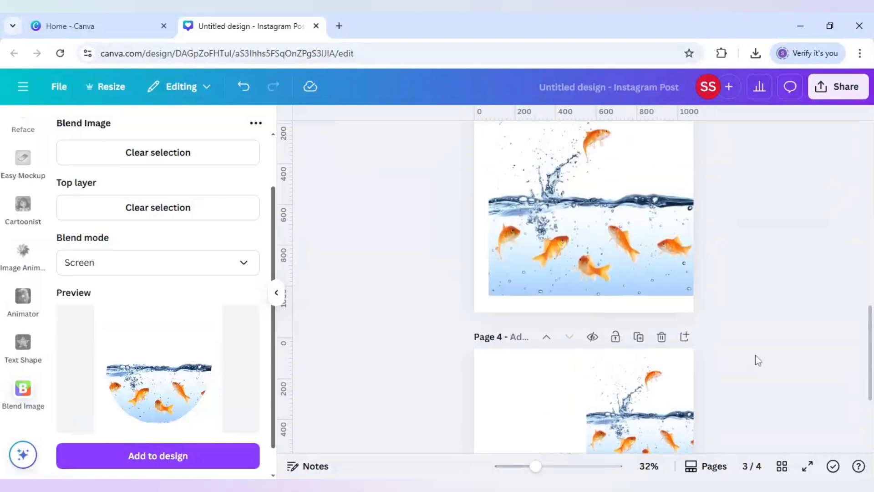
scroll(755, 355, up, 2)
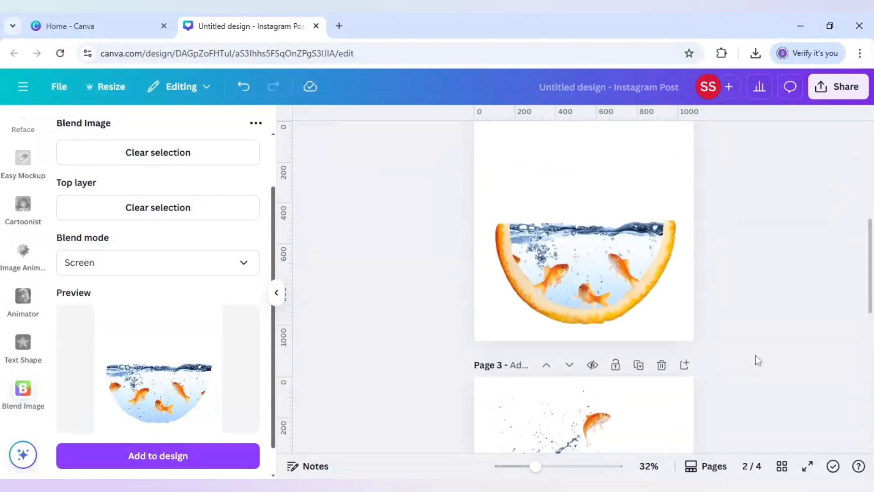
click(564, 173)
key(ctrl+v)
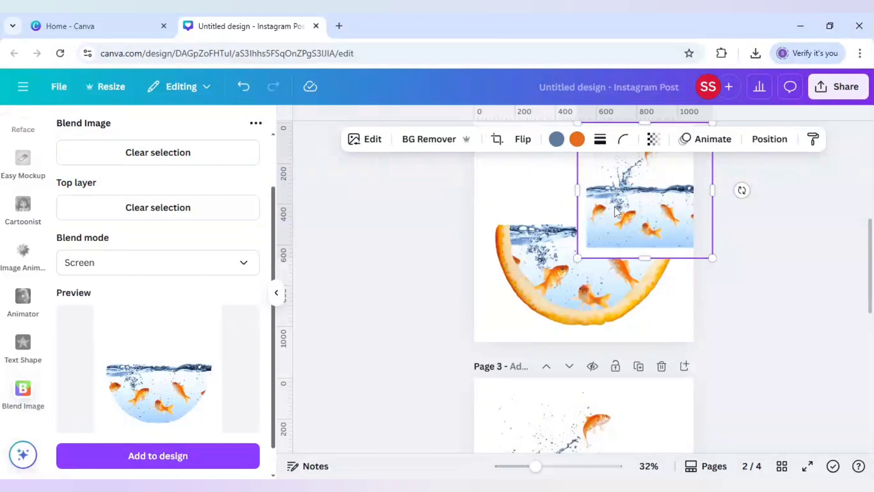
scroll(615, 207, up, 2)
drag(629, 239, 525, 239)
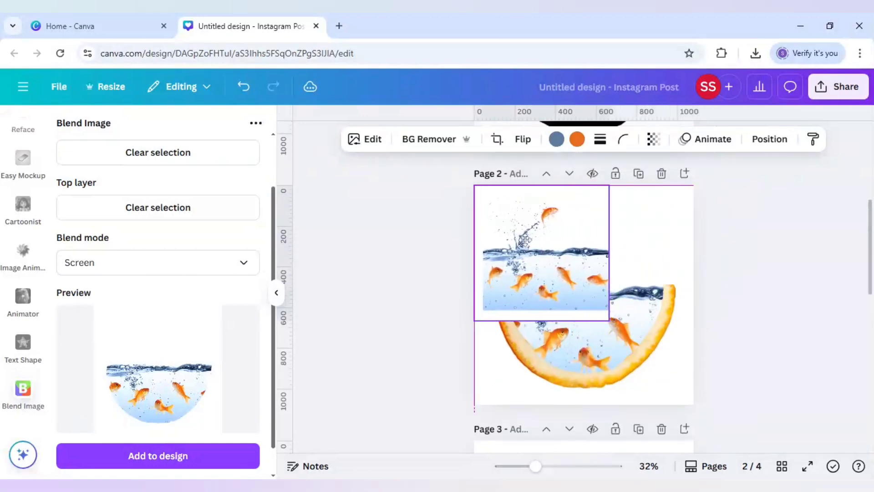
drag(609, 320, 693, 404)
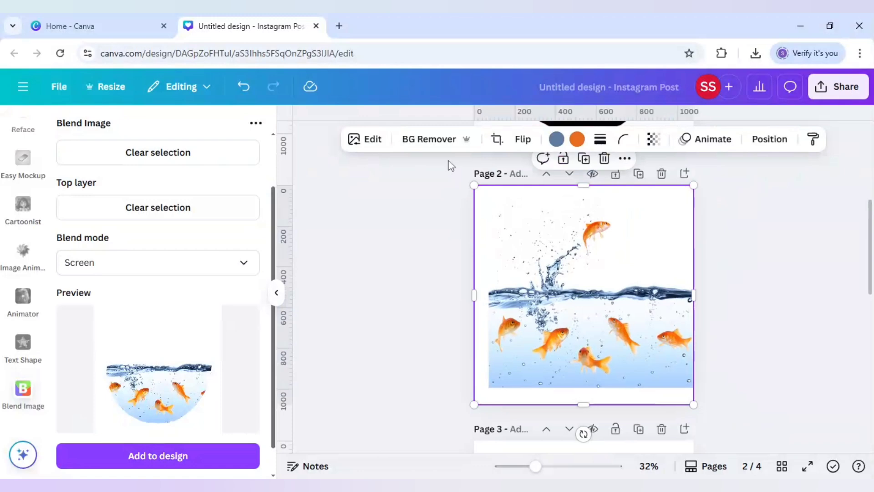
- Remove the splash photo's white background and crop it to 749 × 504, revealing the orange bowl
click(433, 140)
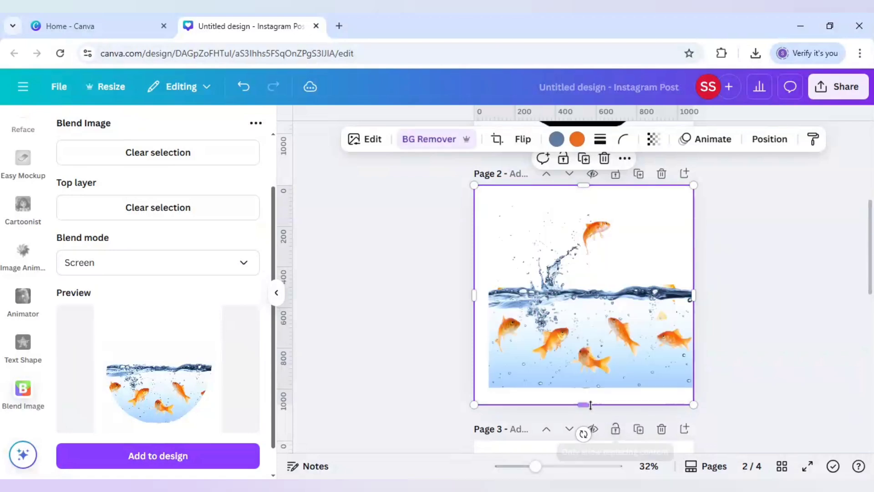
drag(589, 405, 587, 288)
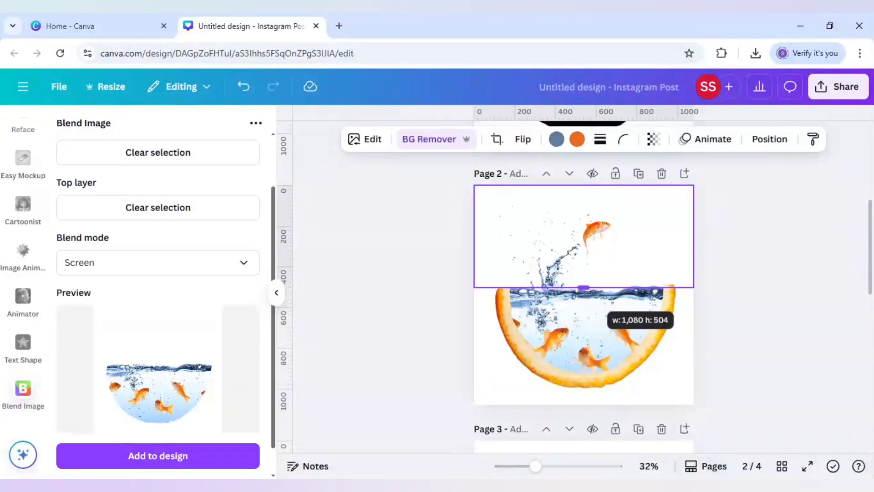
drag(587, 288, 587, 287)
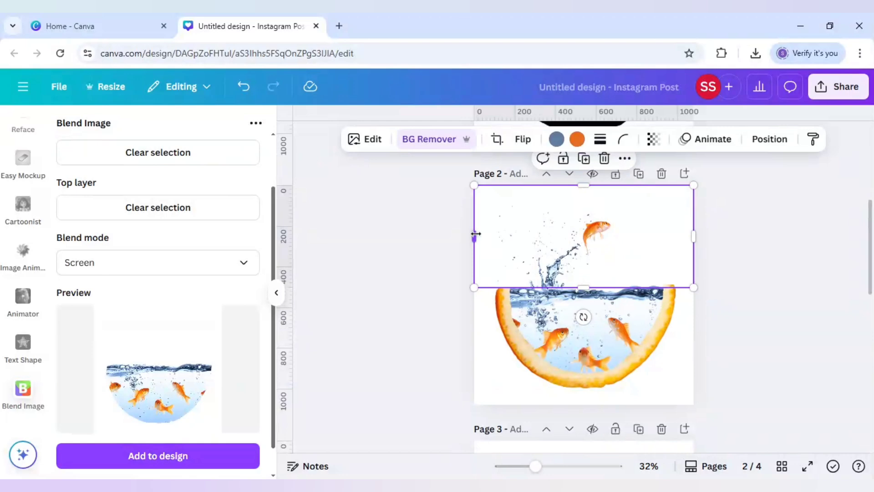
drag(475, 234, 484, 236)
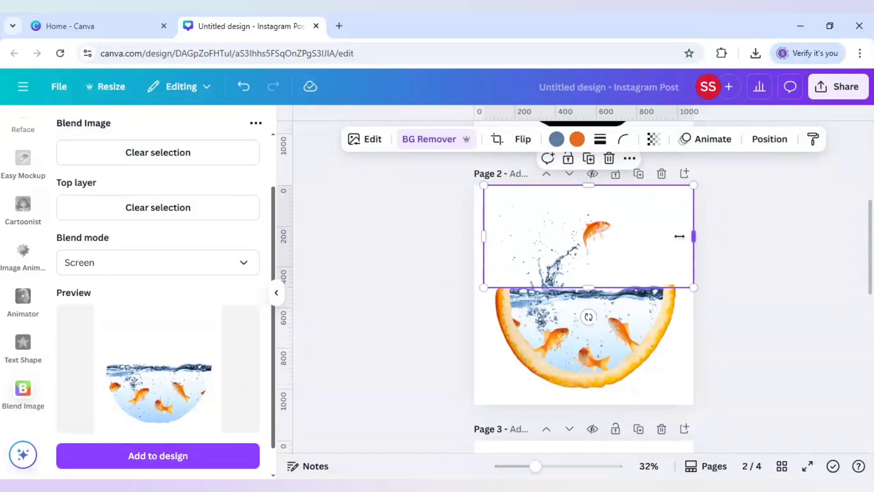
drag(680, 236, 635, 240)
click(763, 355)
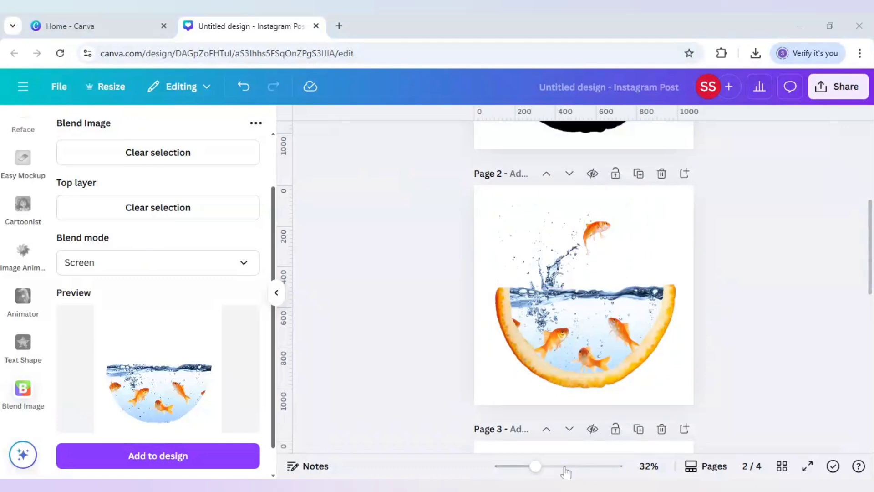
drag(536, 467, 563, 467)
scroll(555, 380, up, 3)
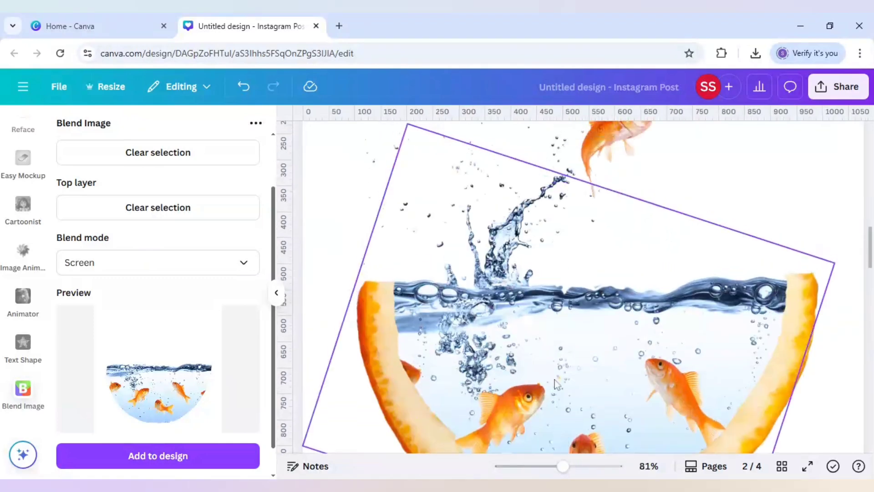
click(563, 224)
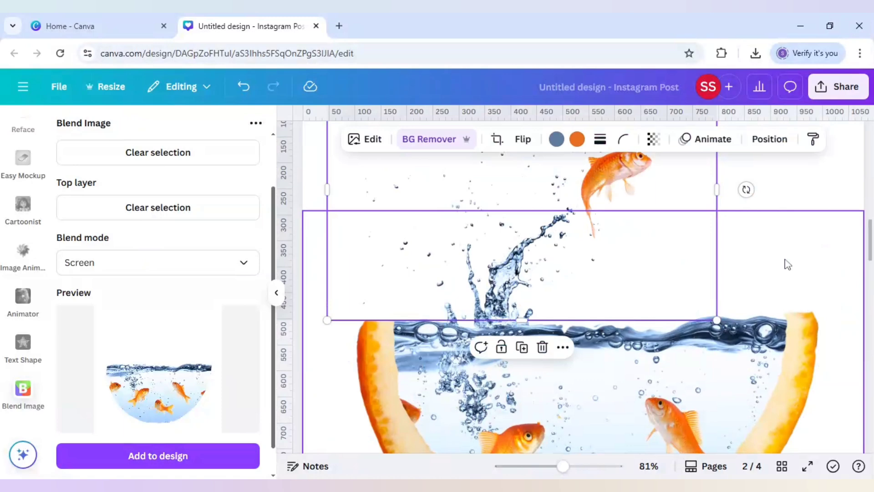
click(787, 264)
click(782, 201)
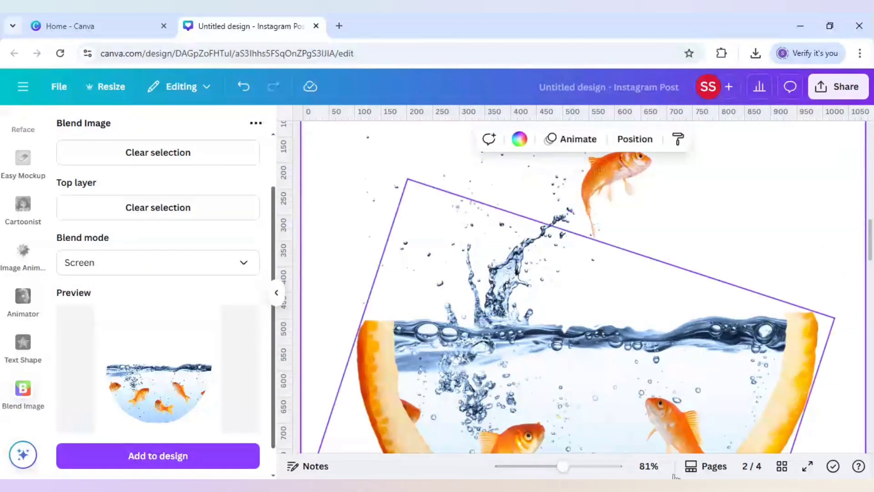
drag(564, 467, 541, 467)
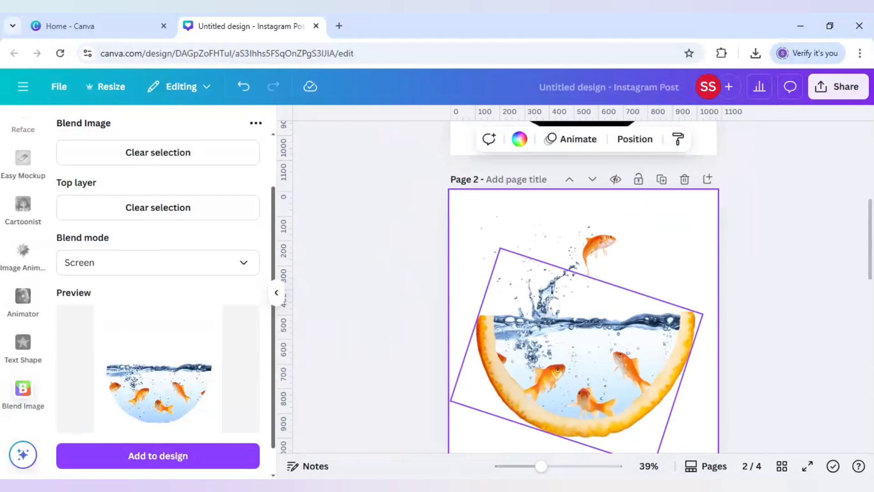
- Group all page 2 elements and tilt the group to about -16°
key(ctrl+a)
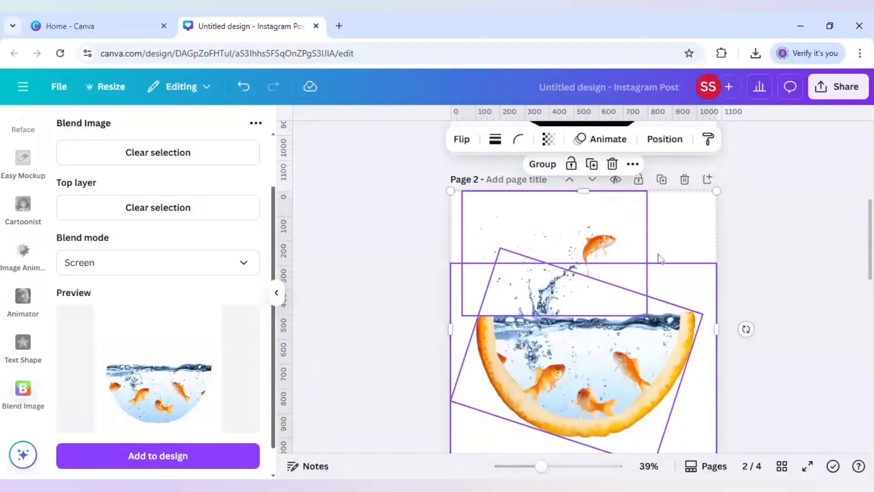
click(546, 167)
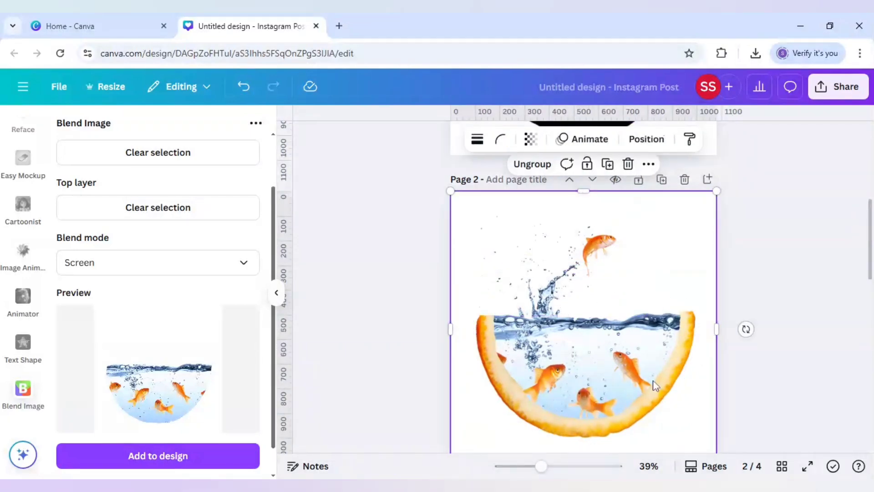
scroll(654, 386, down, 3)
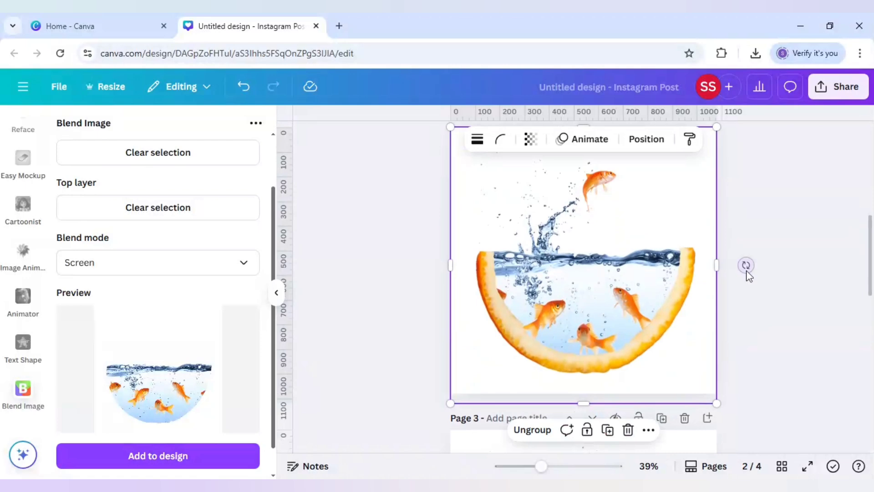
drag(746, 266, 742, 224)
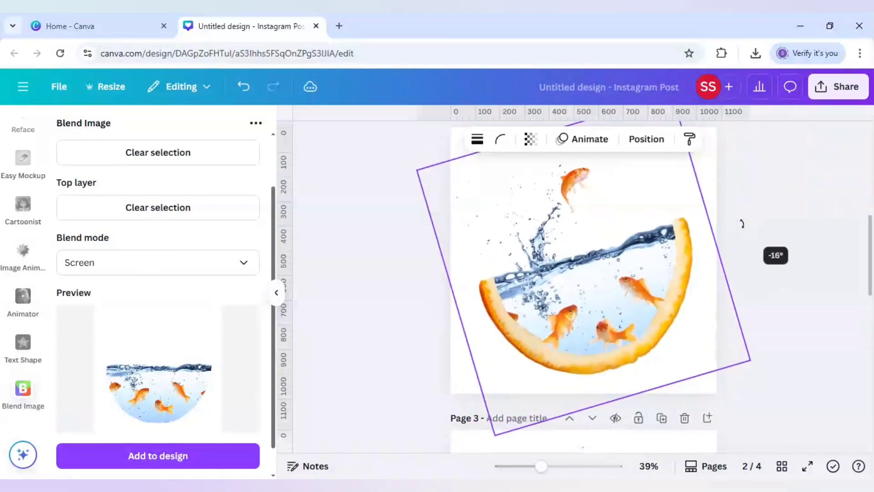
scroll(733, 263, up, 3)
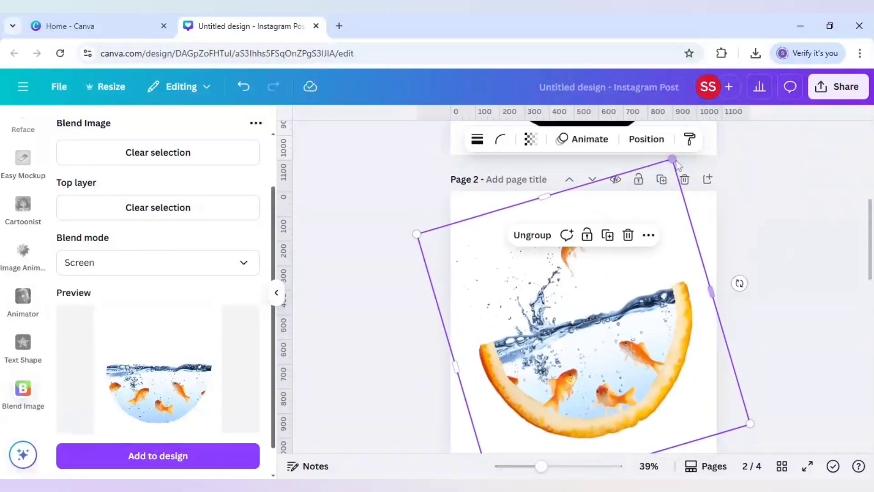
- Shrink the group to about 679 × 704, shift it up-left, tilt to -19°, then ungroup
drag(673, 159, 629, 242)
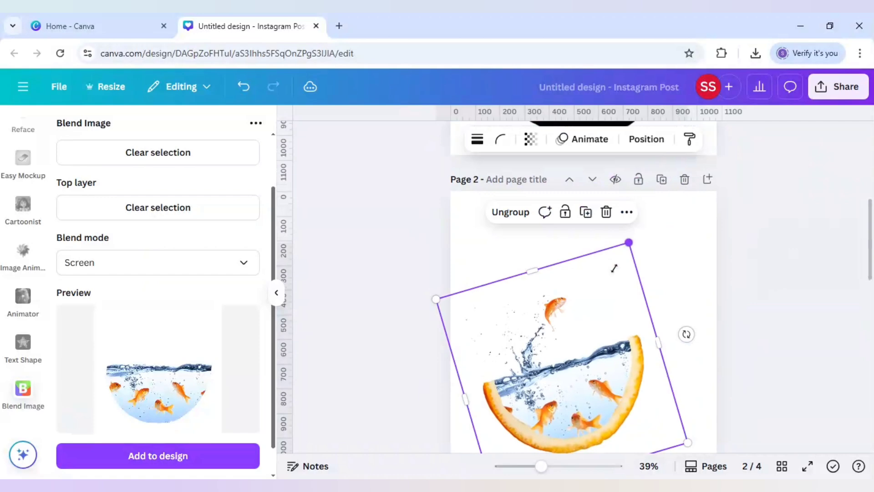
drag(584, 293, 580, 278)
drag(615, 200, 592, 245)
drag(579, 283, 582, 269)
mouse_move(571, 431)
mouse_down()
mouse_move(580, 434)
mouse_move(572, 430)
mouse_up()
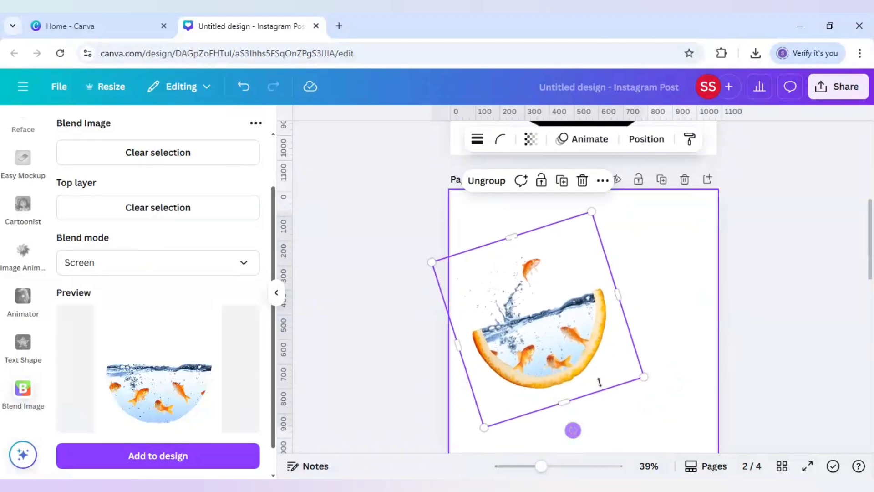
click(487, 181)
click(382, 215)
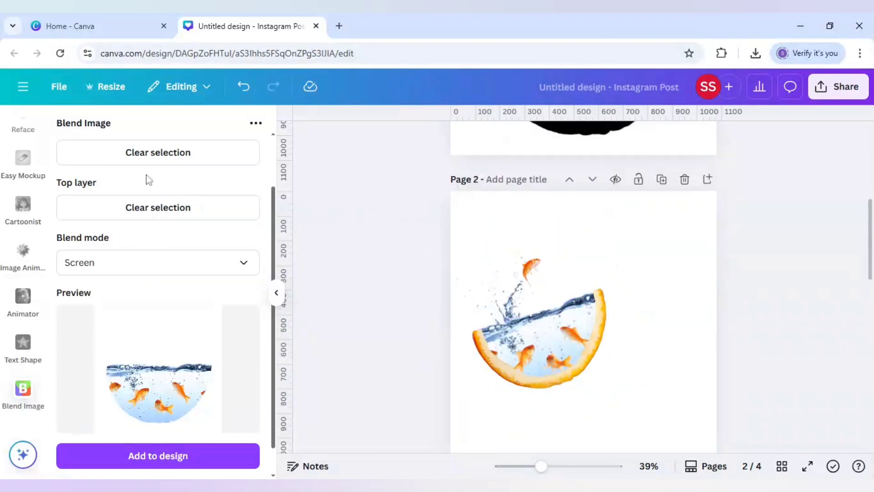
- Add the Ripe Orange image from Elements' Recently used to page 2
scroll(23, 180, up, 15)
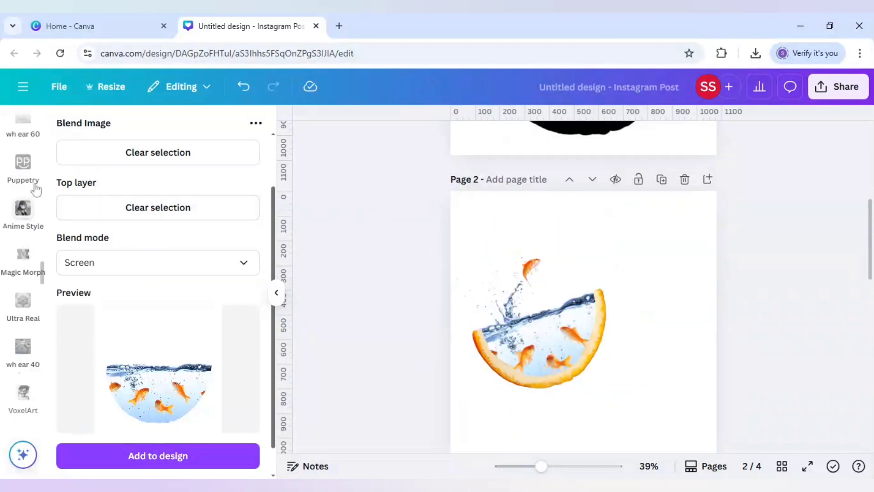
scroll(34, 187, up, 6)
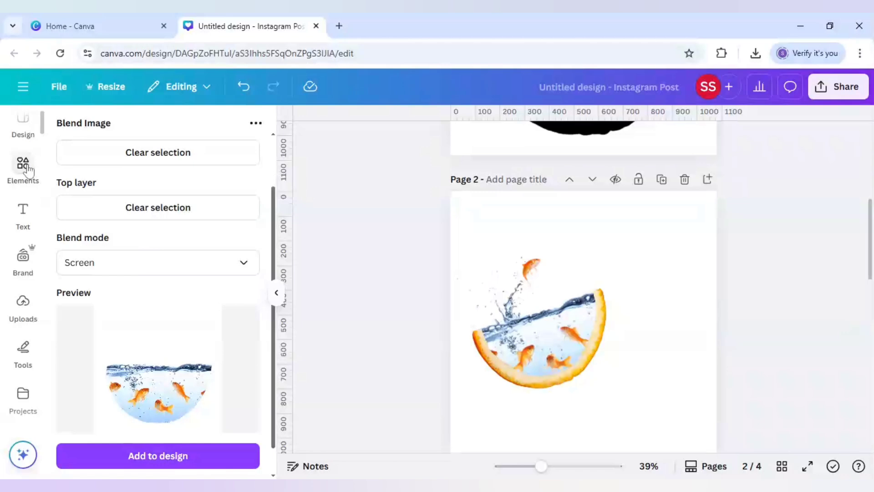
click(26, 168)
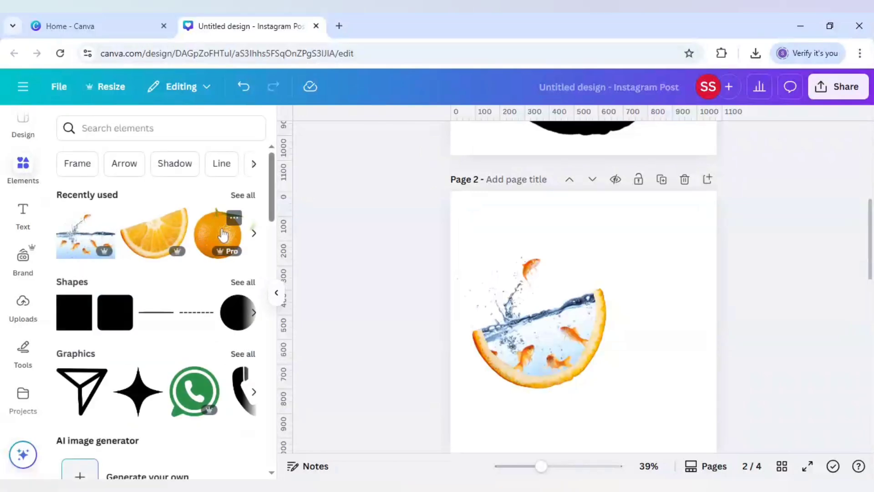
click(234, 217)
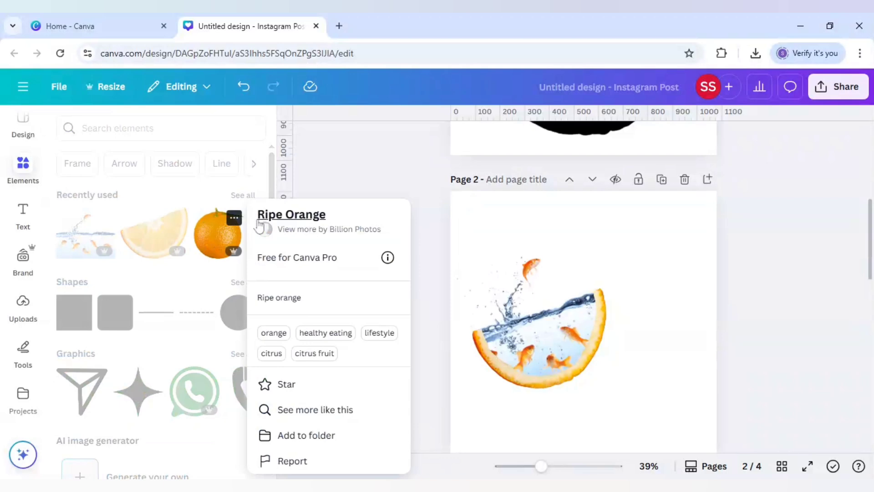
click(212, 238)
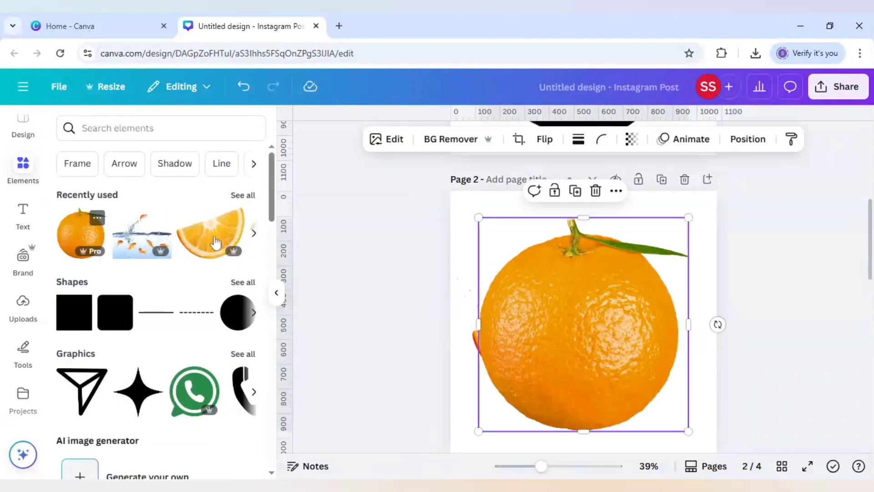
- Shrink the whole orange and place it on the right beside the fish slice
drag(481, 215, 541, 280)
drag(594, 306, 606, 272)
drag(568, 218, 584, 233)
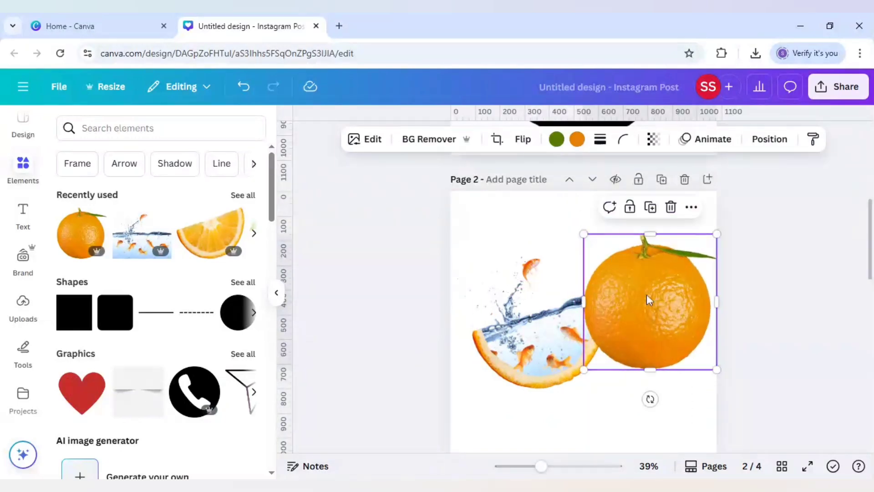
drag(649, 300, 647, 289)
- Send the whole orange behind the fish-filled orange slice
right_click(646, 290)
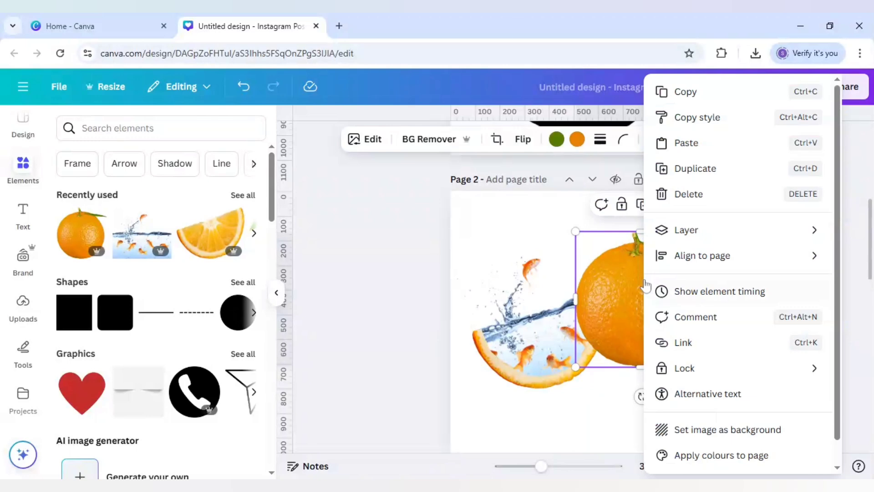
mouse_move(679, 231)
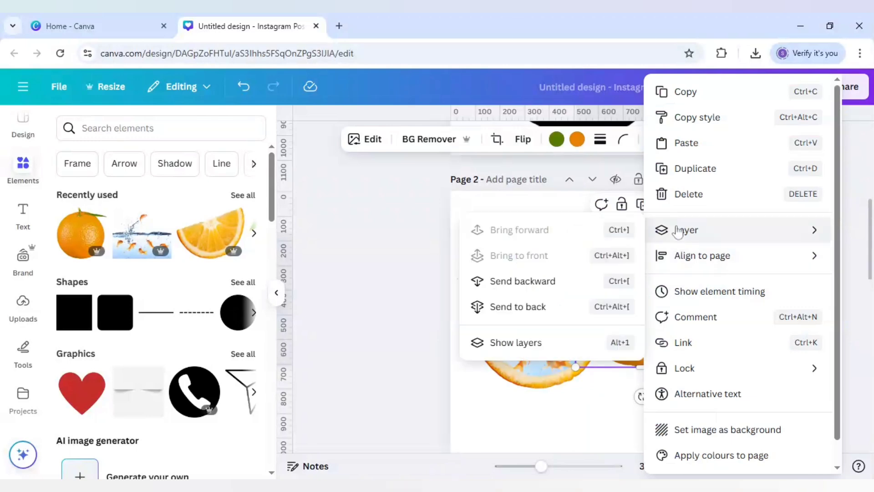
click(550, 306)
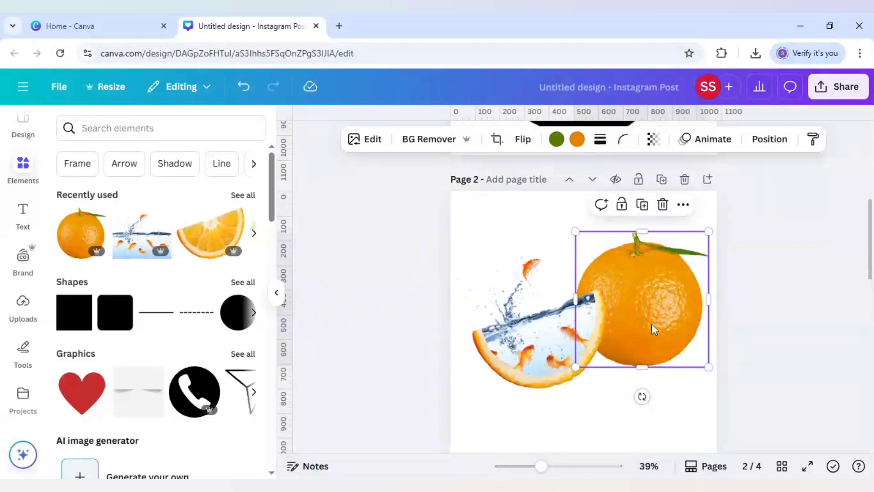
- Duplicate the water-splash layer via the Layers list and nudge the copy slightly up-left
click(531, 333)
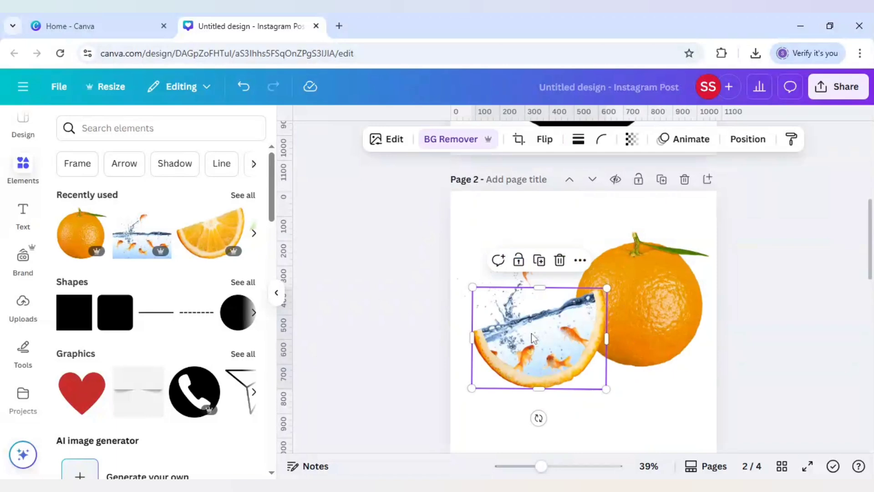
right_click(531, 333)
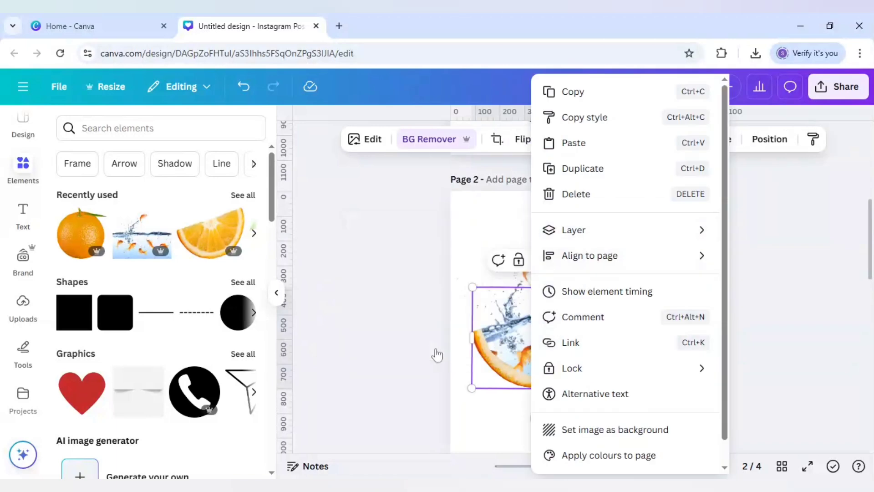
mouse_move(605, 236)
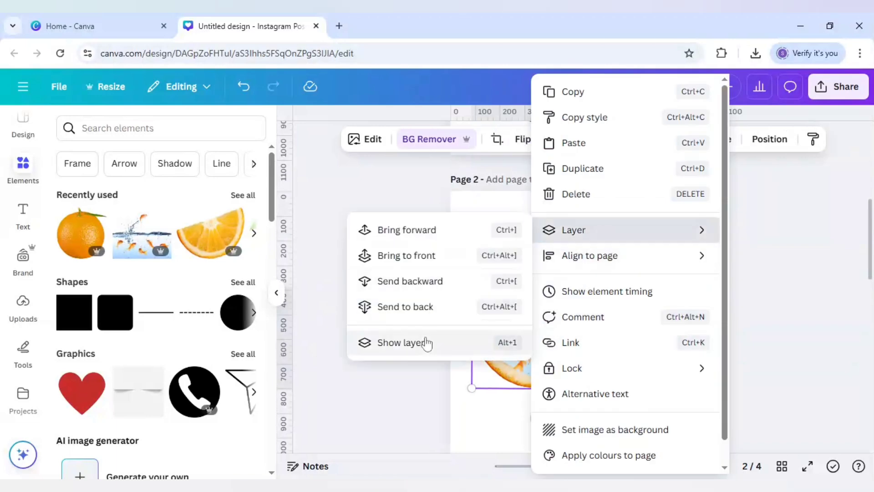
click(355, 337)
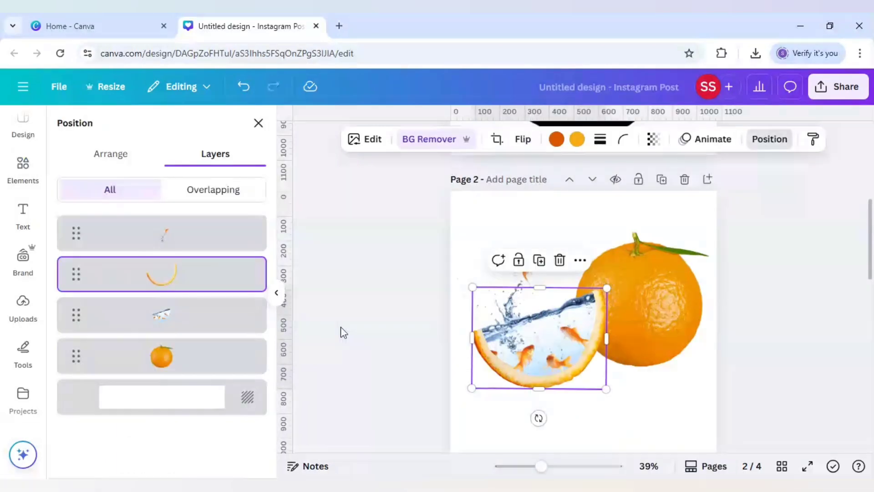
click(173, 320)
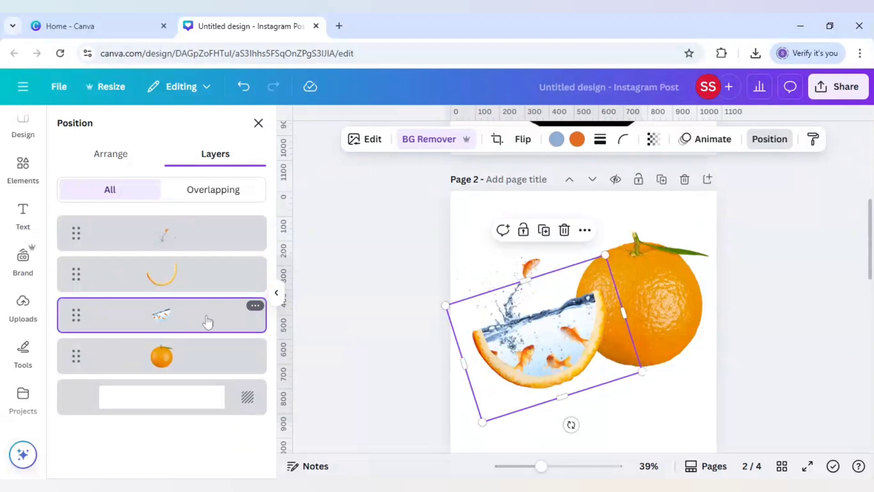
click(255, 306)
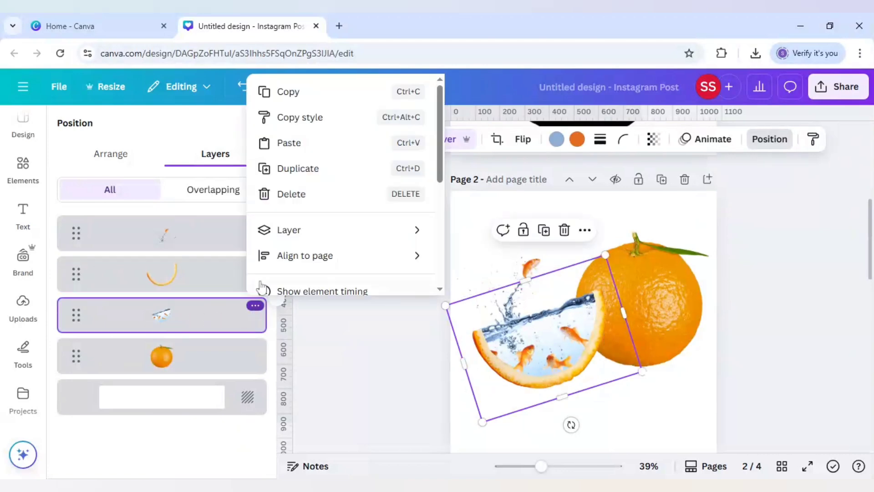
click(310, 173)
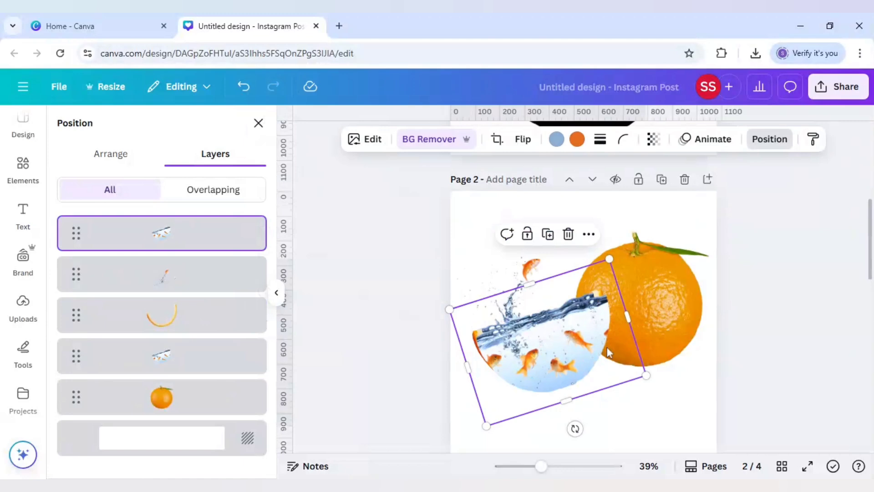
drag(584, 340, 577, 334)
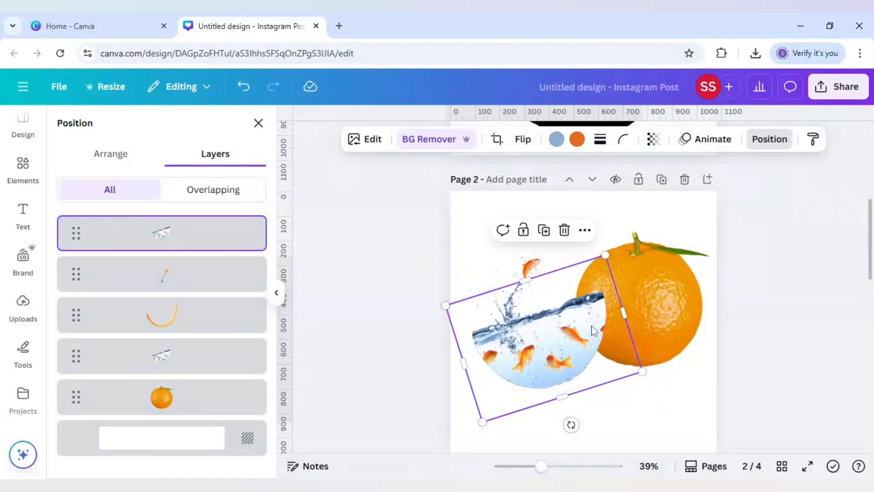
- Set the water copy's transparency to 55, move it under the rind arc, and the orange beneath it
click(653, 139)
drag(683, 191, 640, 191)
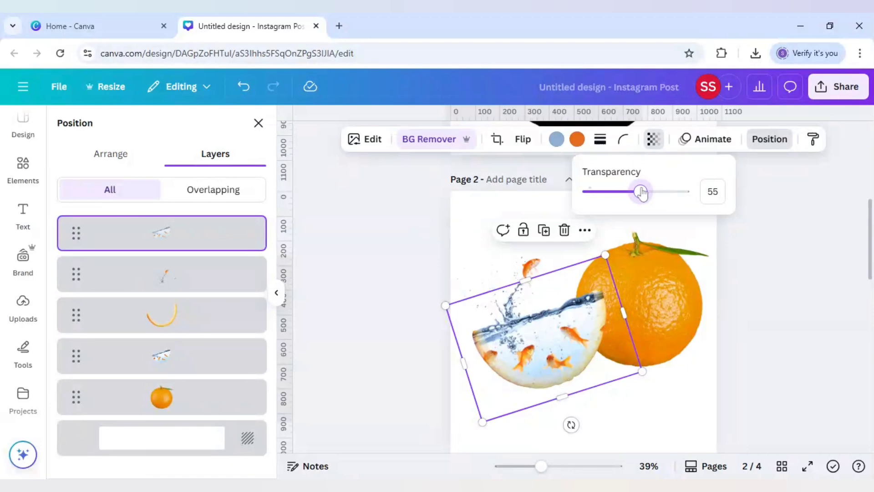
click(193, 325)
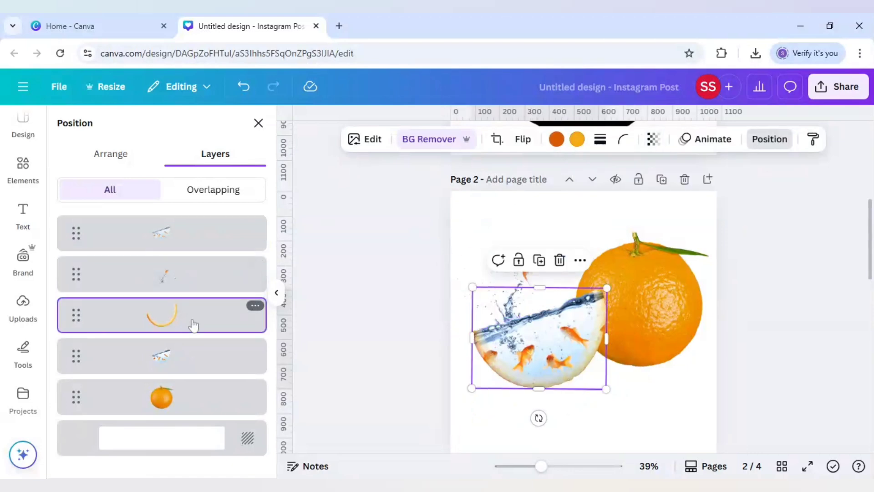
click(173, 244)
drag(175, 243, 182, 335)
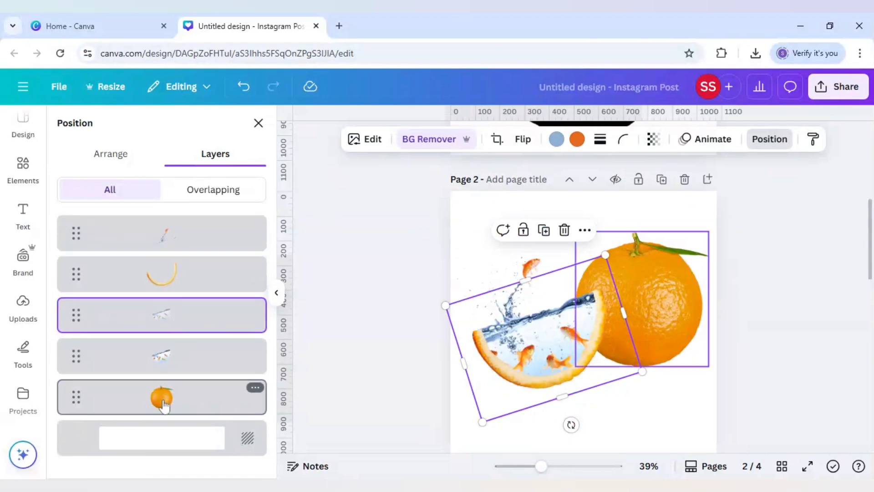
drag(164, 406, 177, 369)
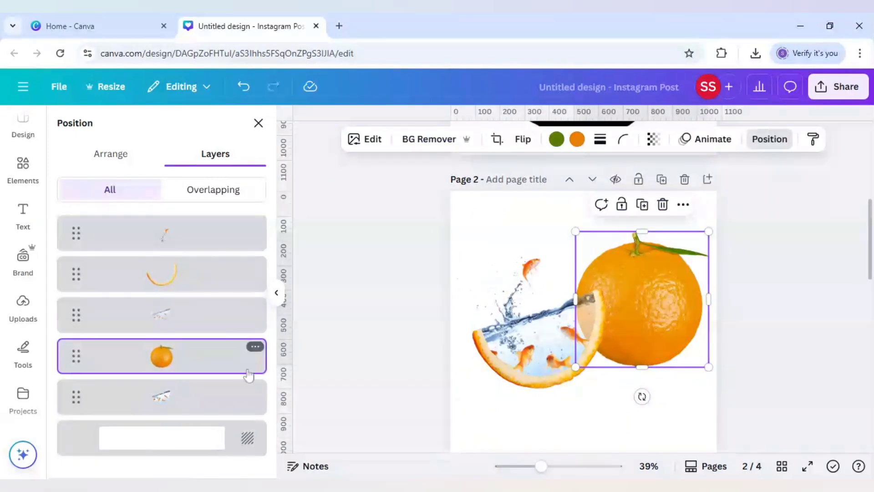
- Nudge the whole orange down and snap its base to a guide at the wedge's bottom
click(501, 219)
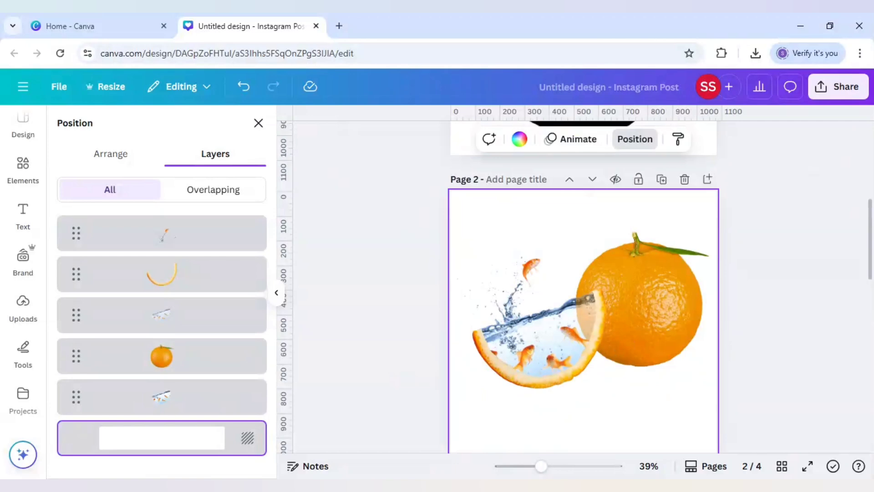
click(690, 287)
drag(690, 285, 690, 296)
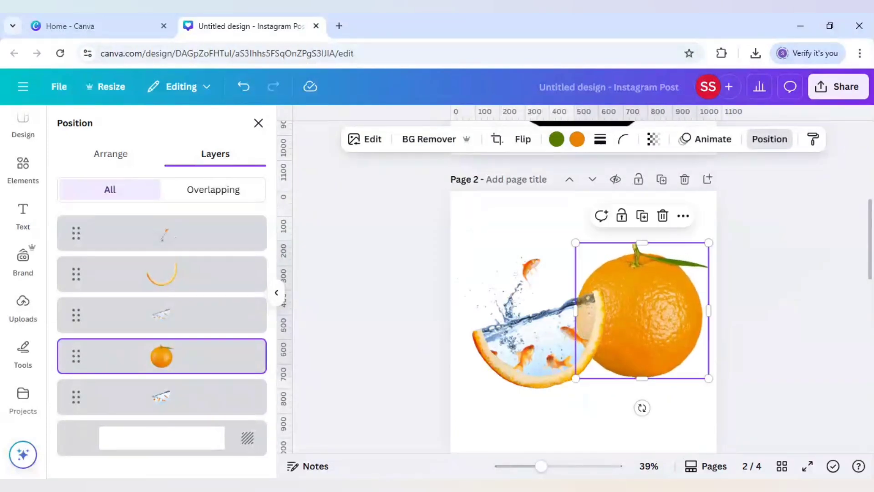
drag(557, 200, 552, 389)
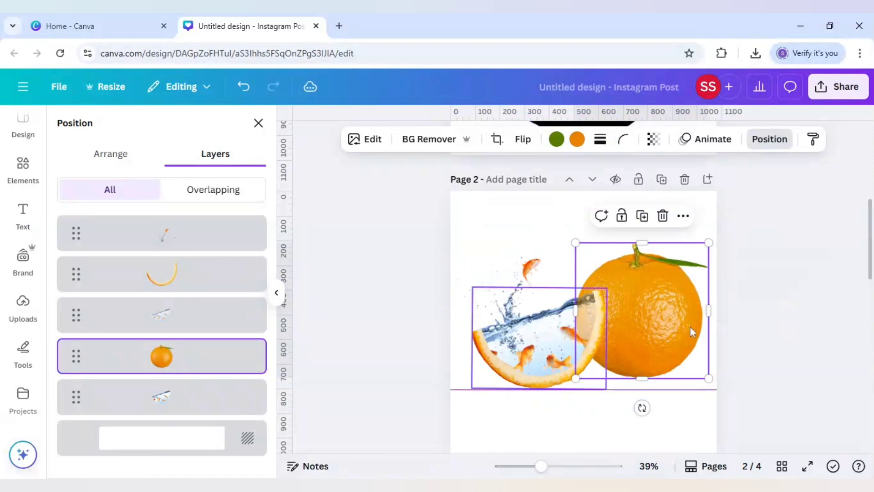
drag(672, 311, 676, 321)
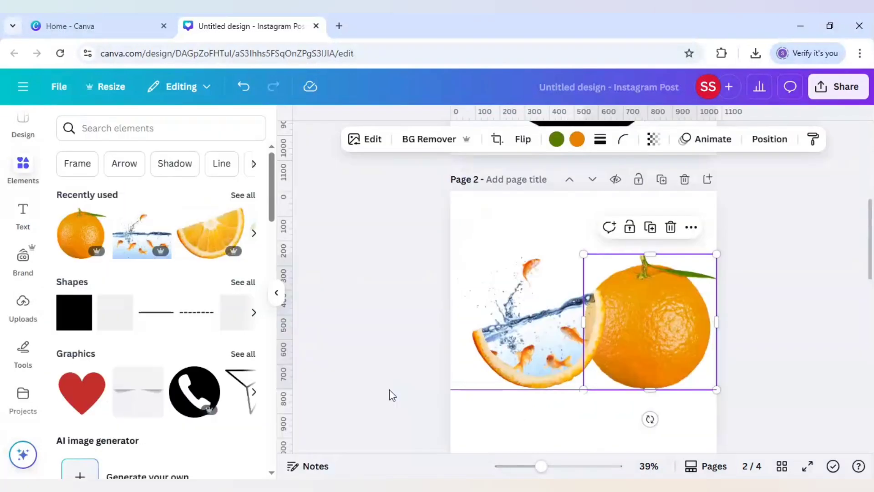
- Remove the horizontal guide and place a soft 'shadow' graphic from Elements under the whole orange
drag(459, 389, 463, 52)
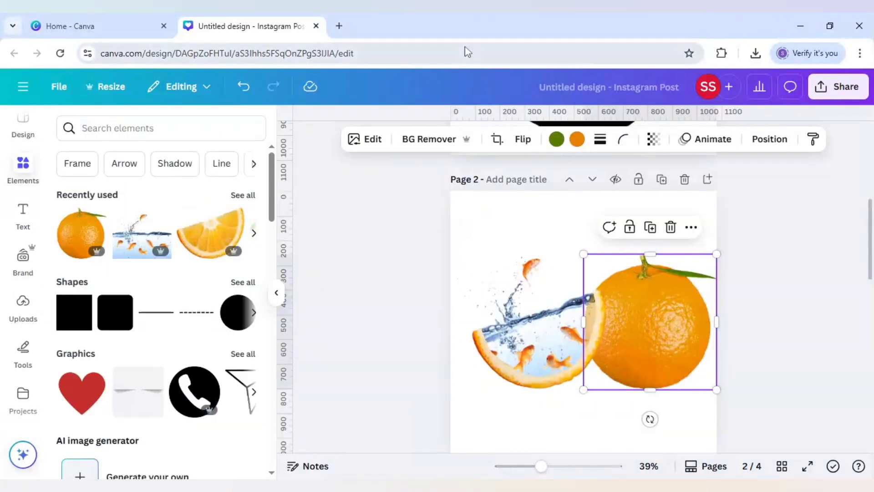
click(128, 137)
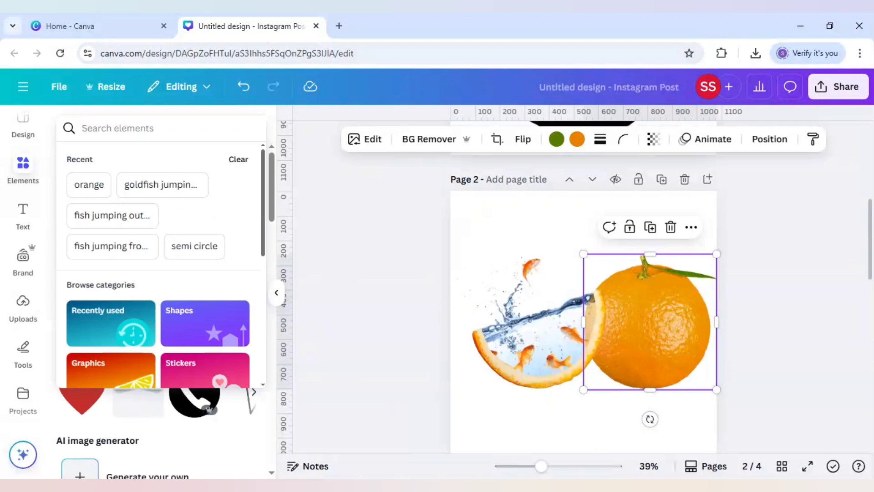
text(shadow)
key(Return)
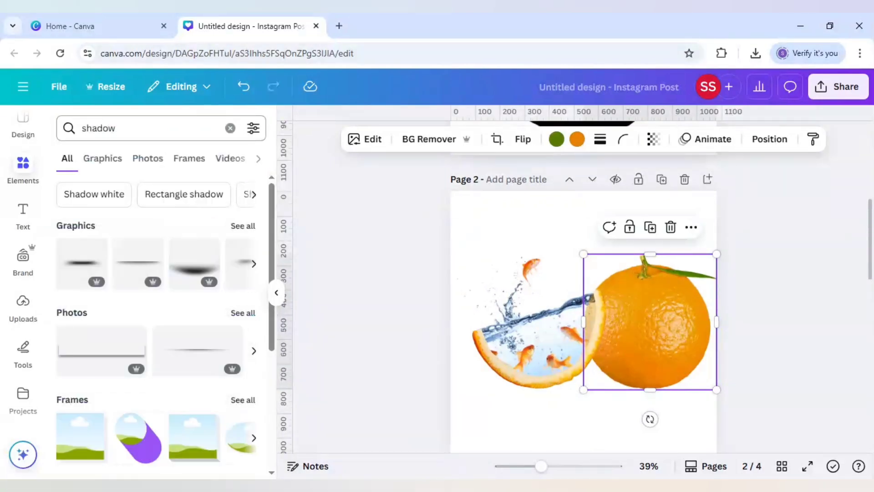
click(84, 265)
drag(591, 334, 657, 397)
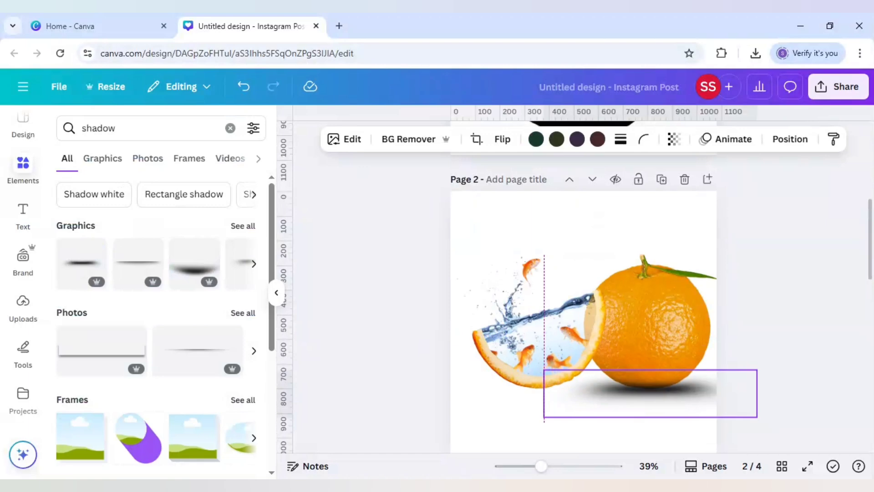
- Duplicate the orange's shadow and move the copy under the sliced orange wedge
shift+click(635, 321)
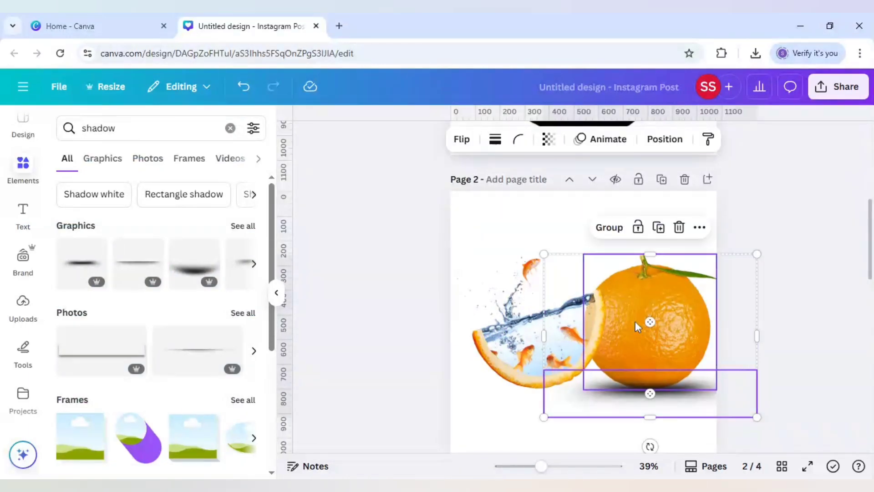
key(Escape)
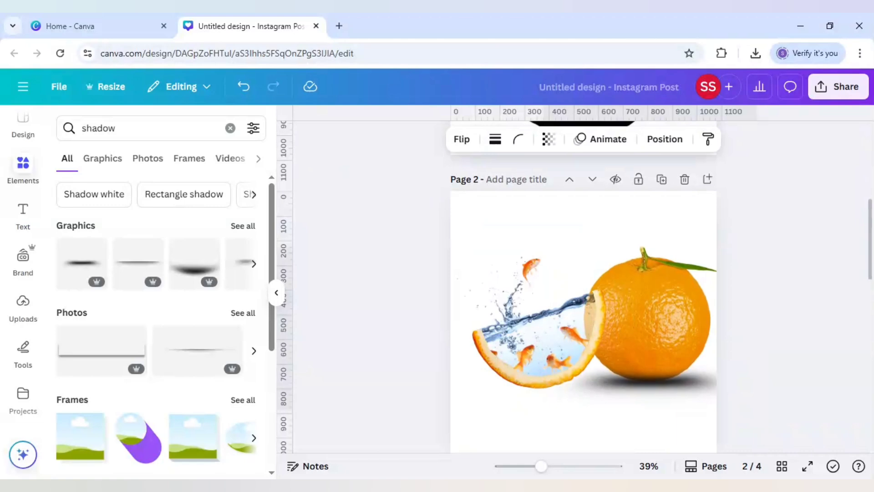
shift+click(520, 389)
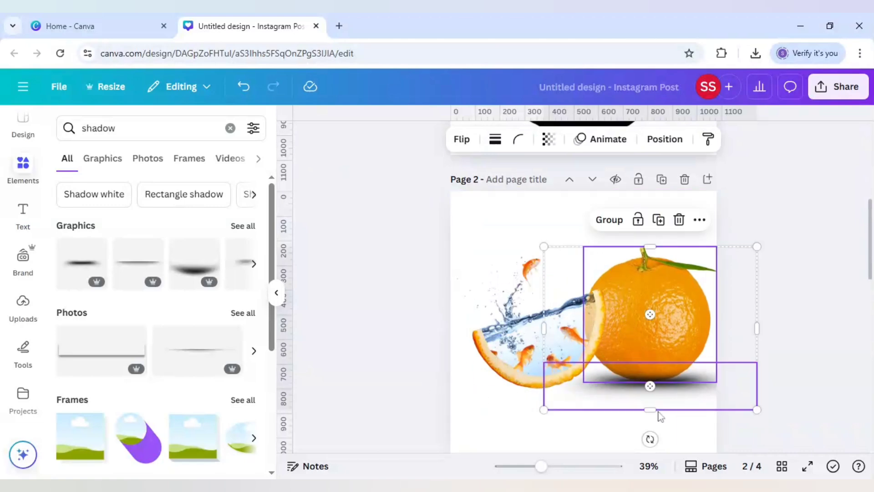
click(794, 406)
click(681, 394)
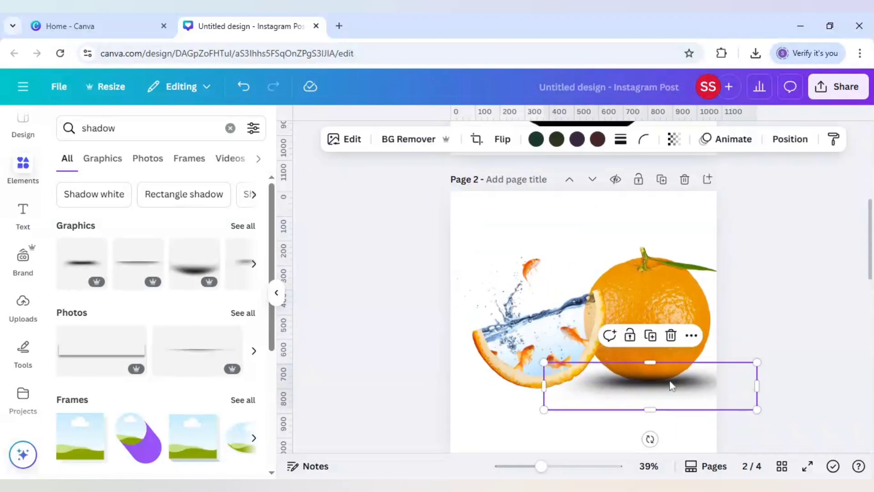
click(651, 336)
drag(651, 392, 527, 386)
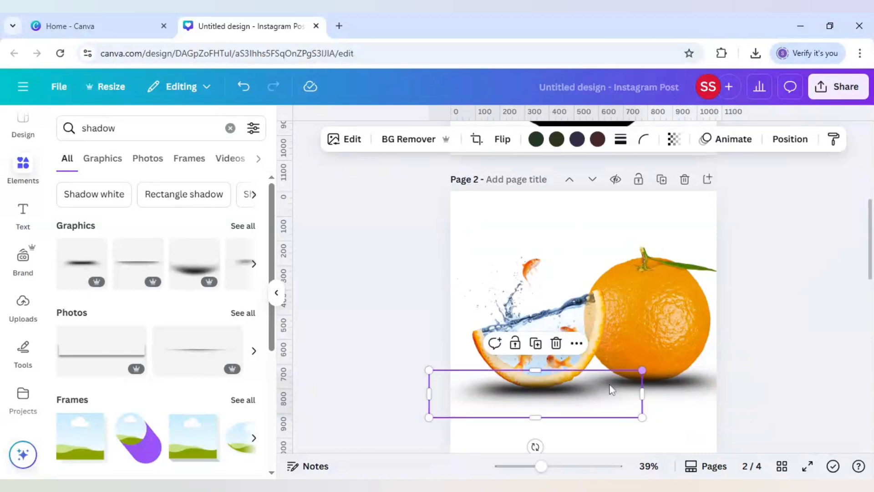
- In the layers list, move the shadow copy behind the sliced orange and lighten it
right_click(599, 394)
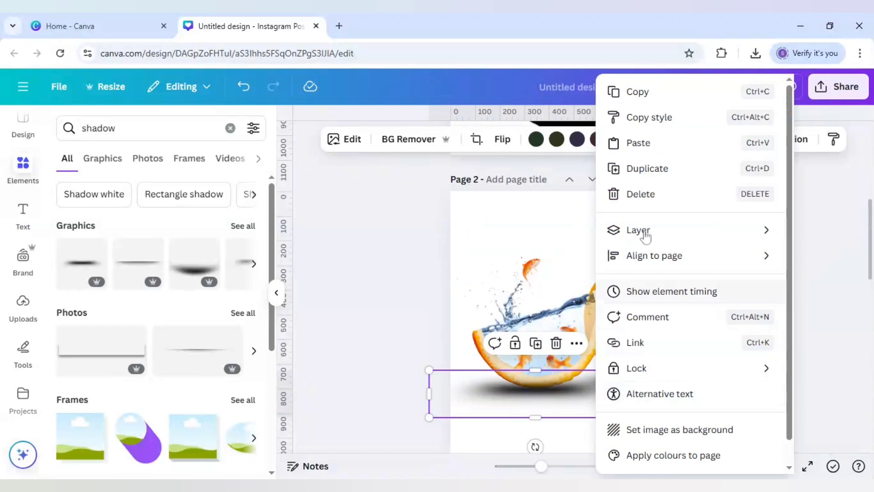
mouse_move(643, 231)
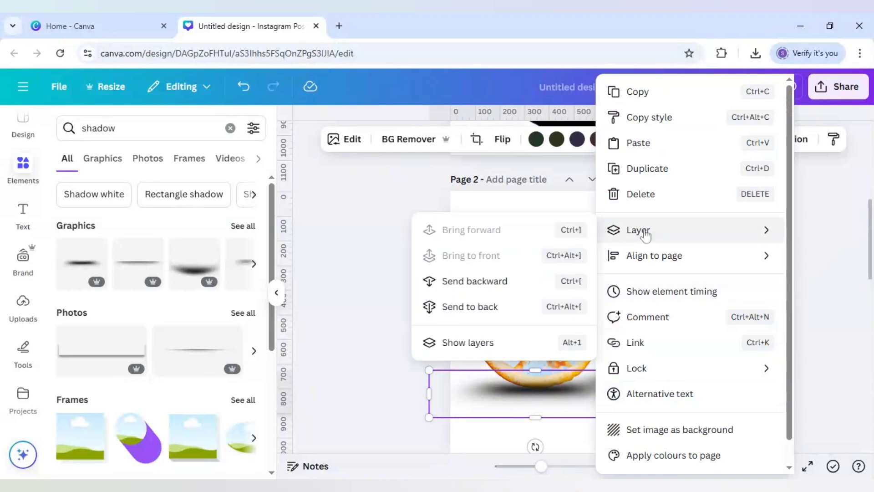
click(447, 342)
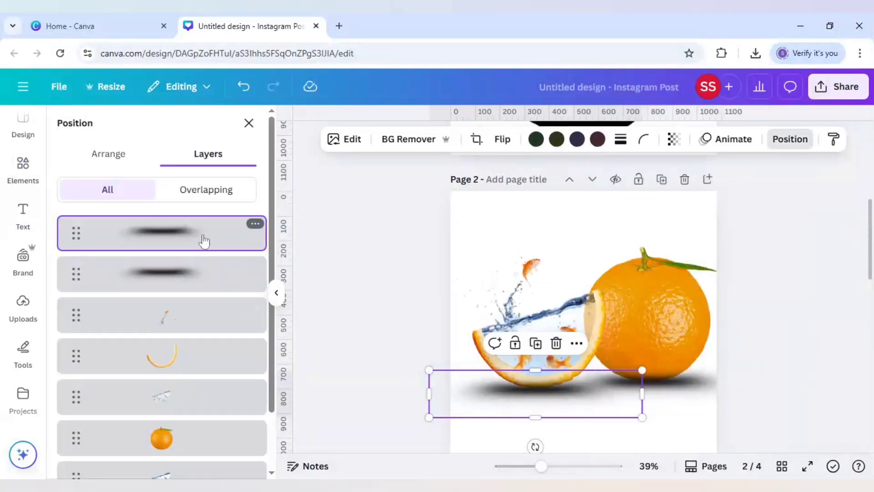
drag(203, 240, 202, 363)
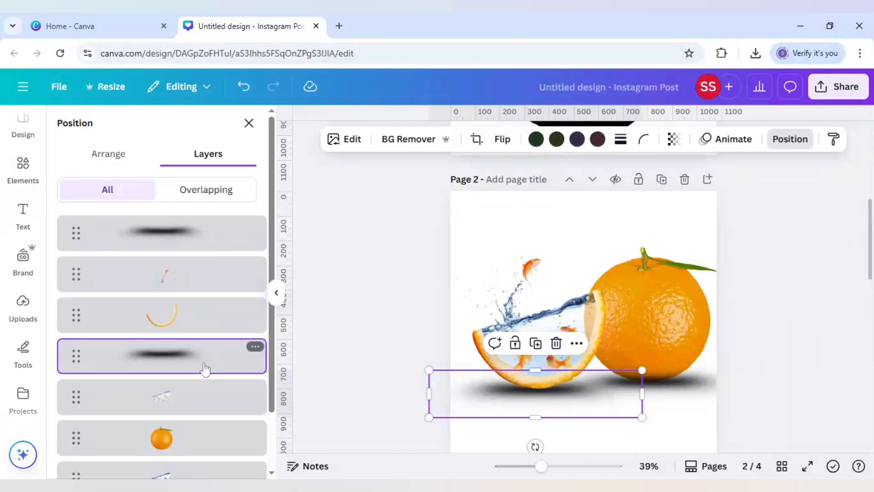
click(674, 139)
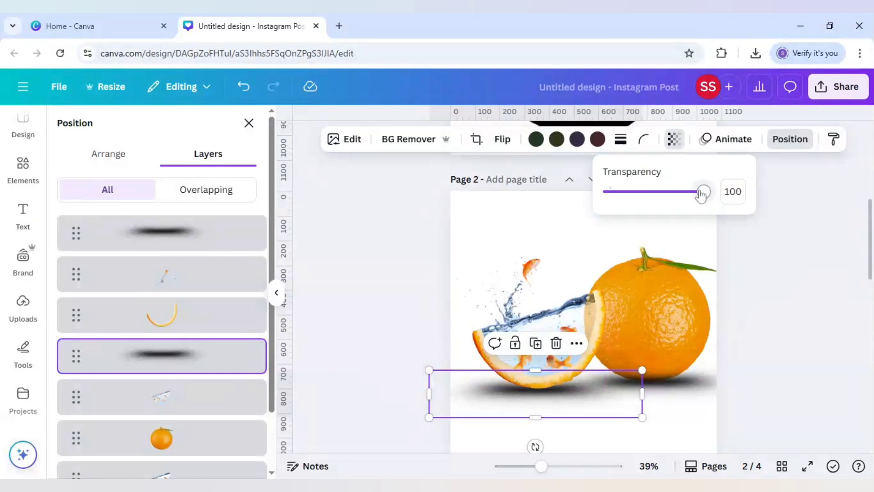
drag(703, 191, 679, 191)
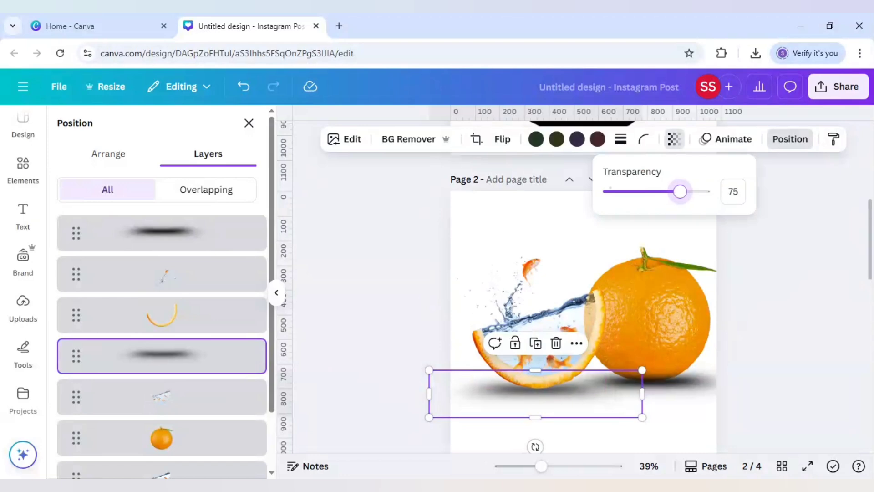
- Move the whole orange's shadow behind the orange and set its transparency to 75
click(201, 239)
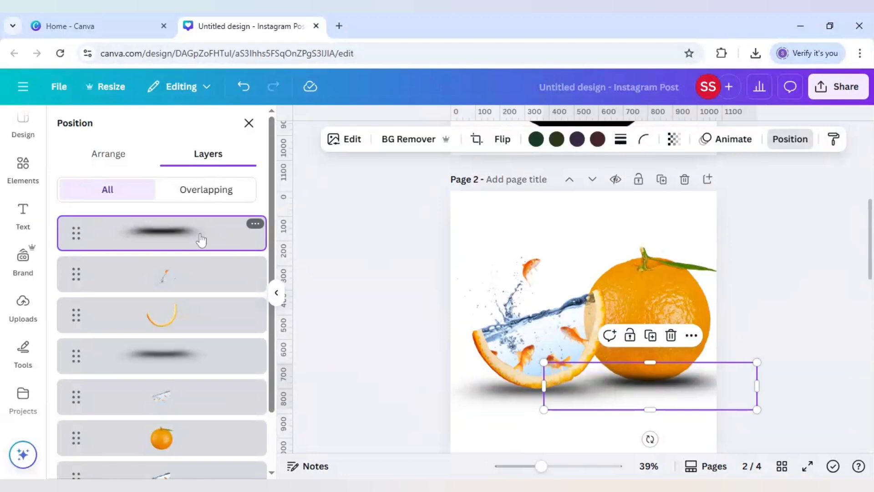
drag(201, 240, 203, 389)
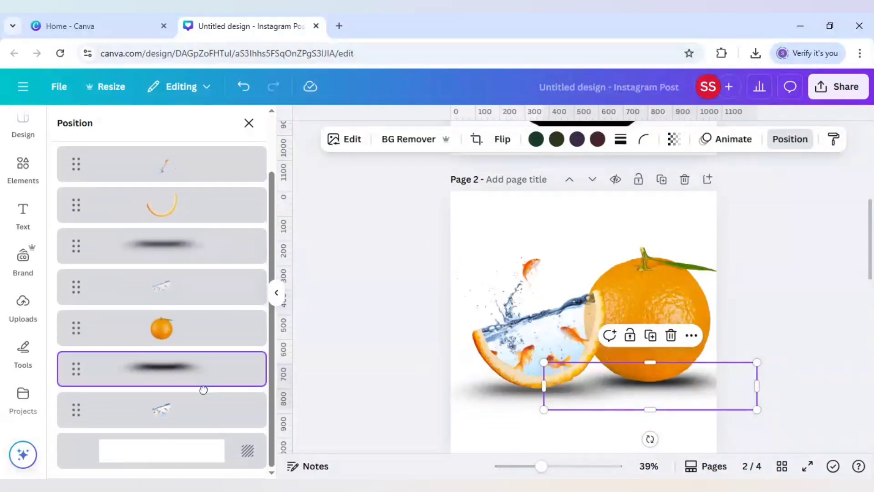
click(674, 139)
drag(703, 192, 682, 192)
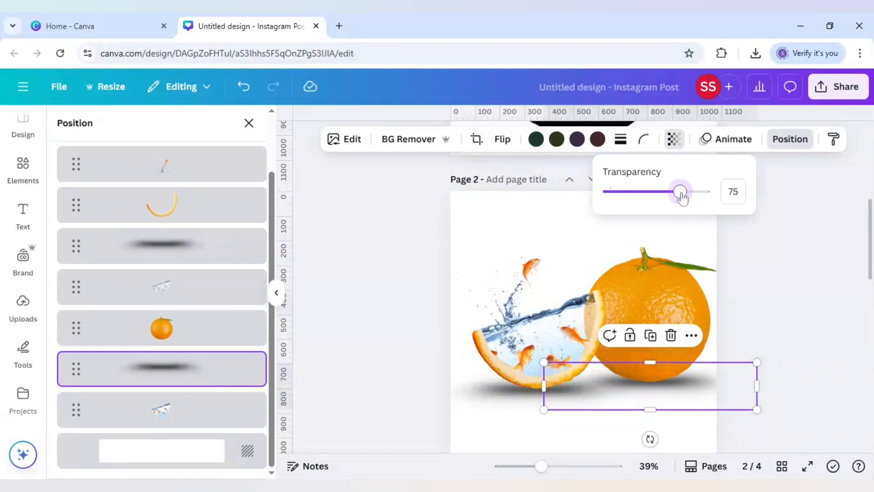
click(770, 248)
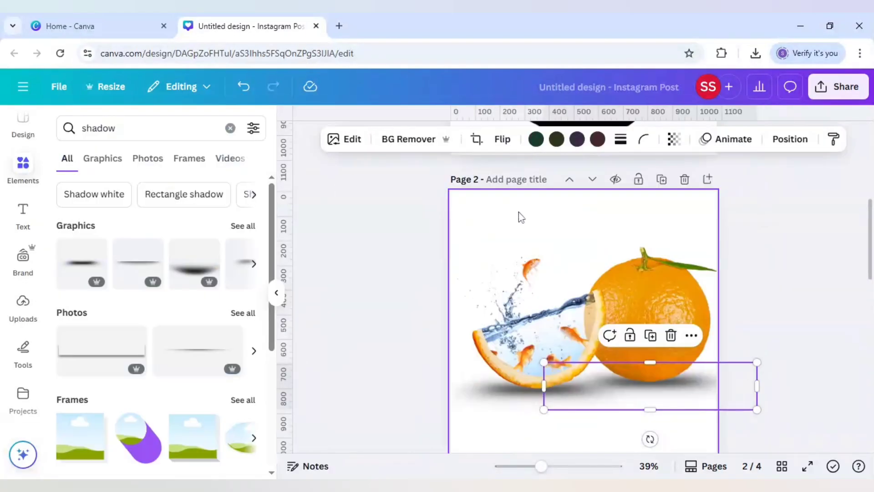
click(426, 219)
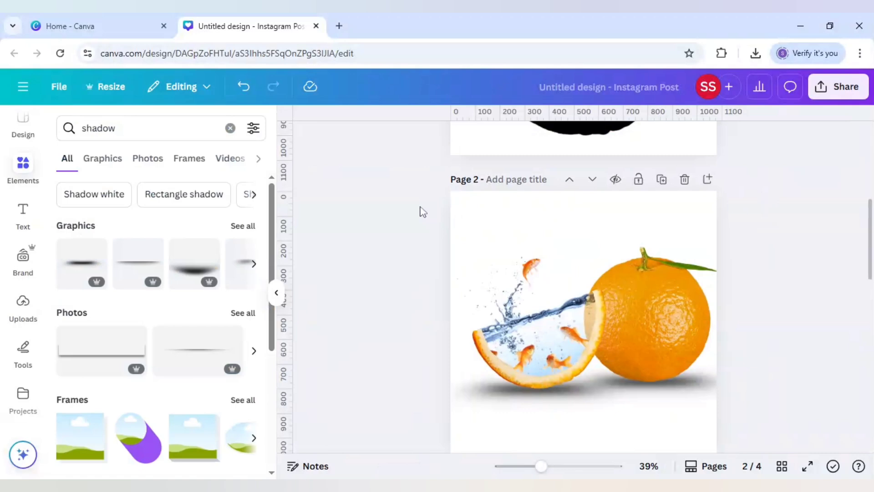